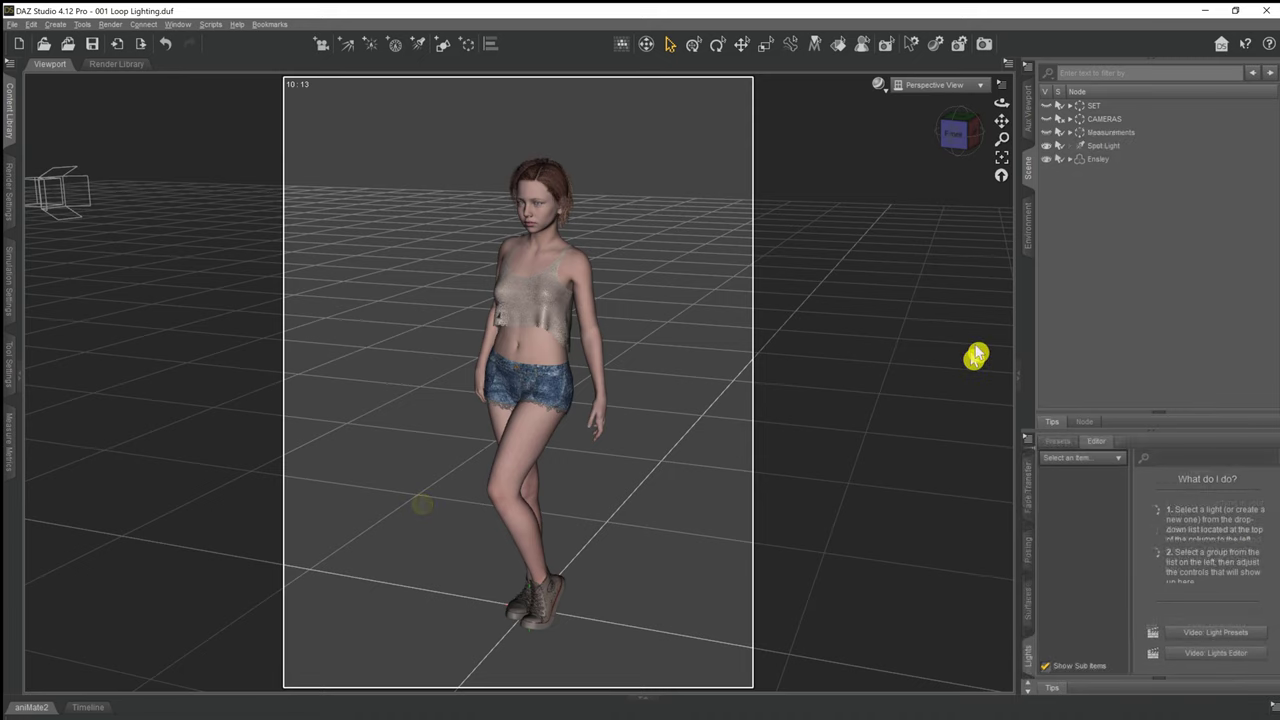
# - Examine the spot light's geometry, dimensions and luminous flux settings, then clear the selection
pyautogui.click(1115, 148)
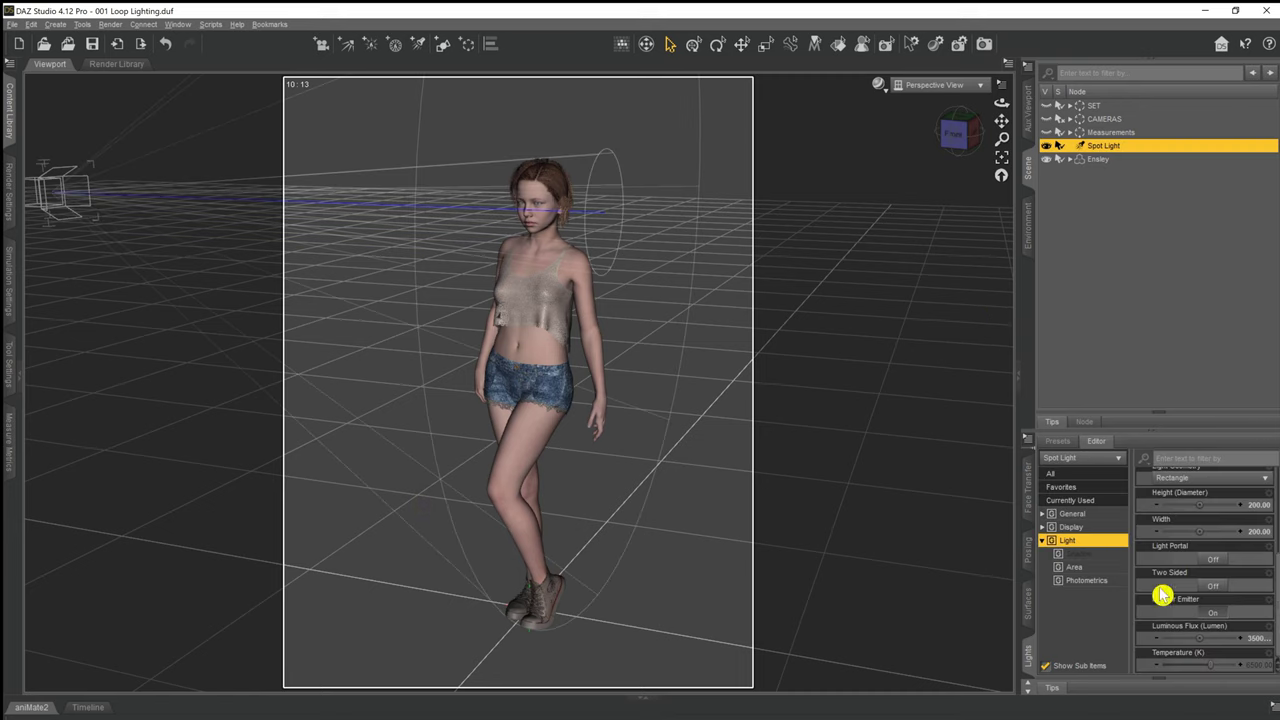
pyautogui.scroll(3, 1220, 610)
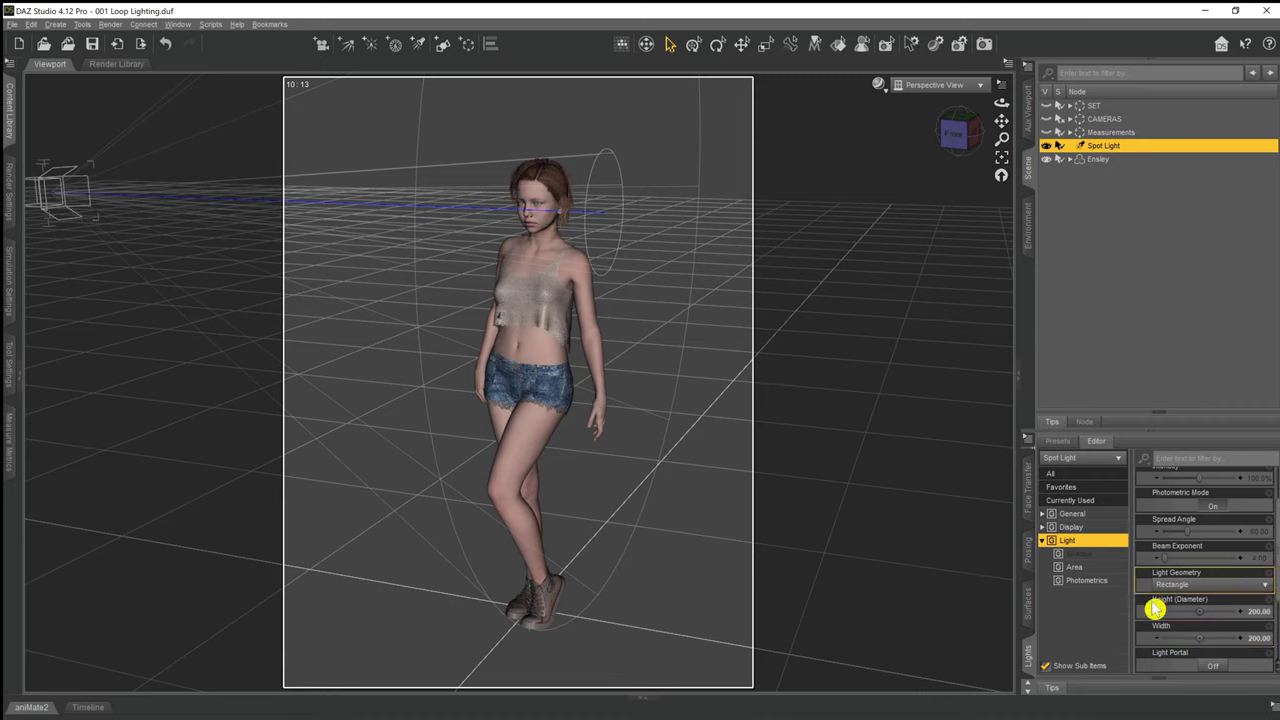
pyautogui.scroll(-3, 1158, 630)
pyautogui.click(1256, 640)
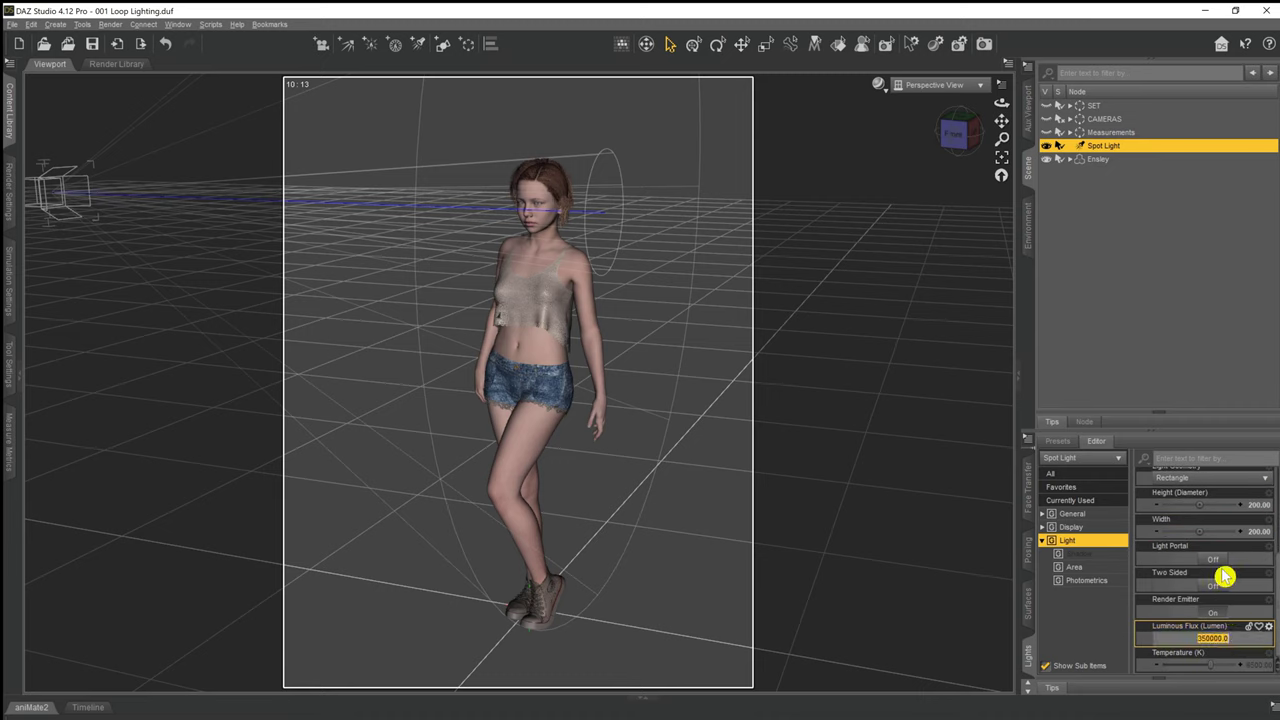
pyautogui.click(418, 504)
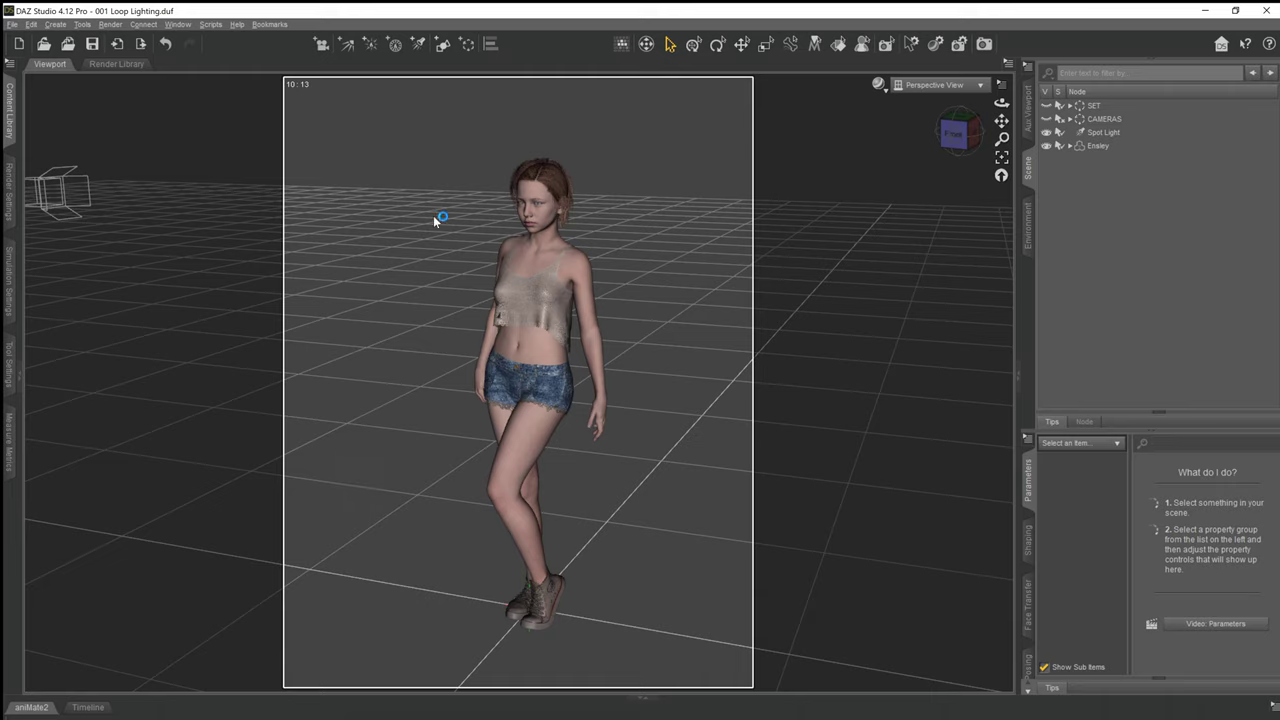
# - Create a new null named Null using the default settings
pyautogui.click(1108, 145)
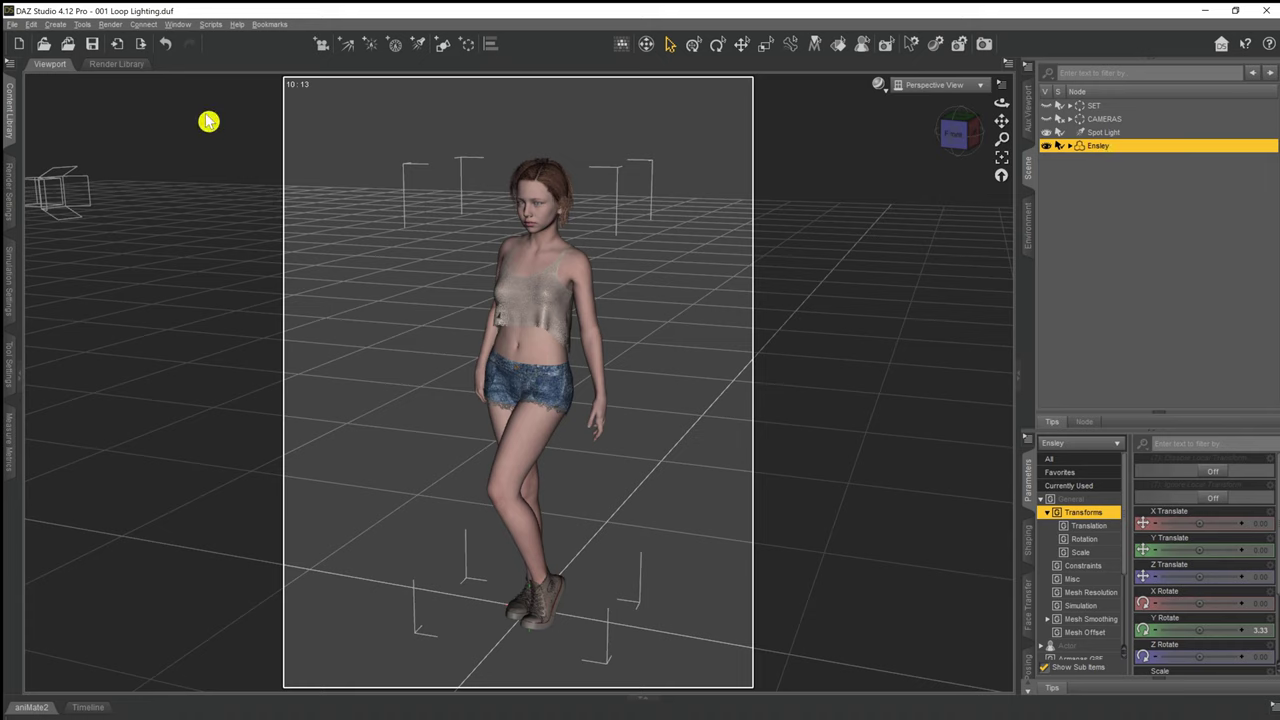
pyautogui.click(55, 25)
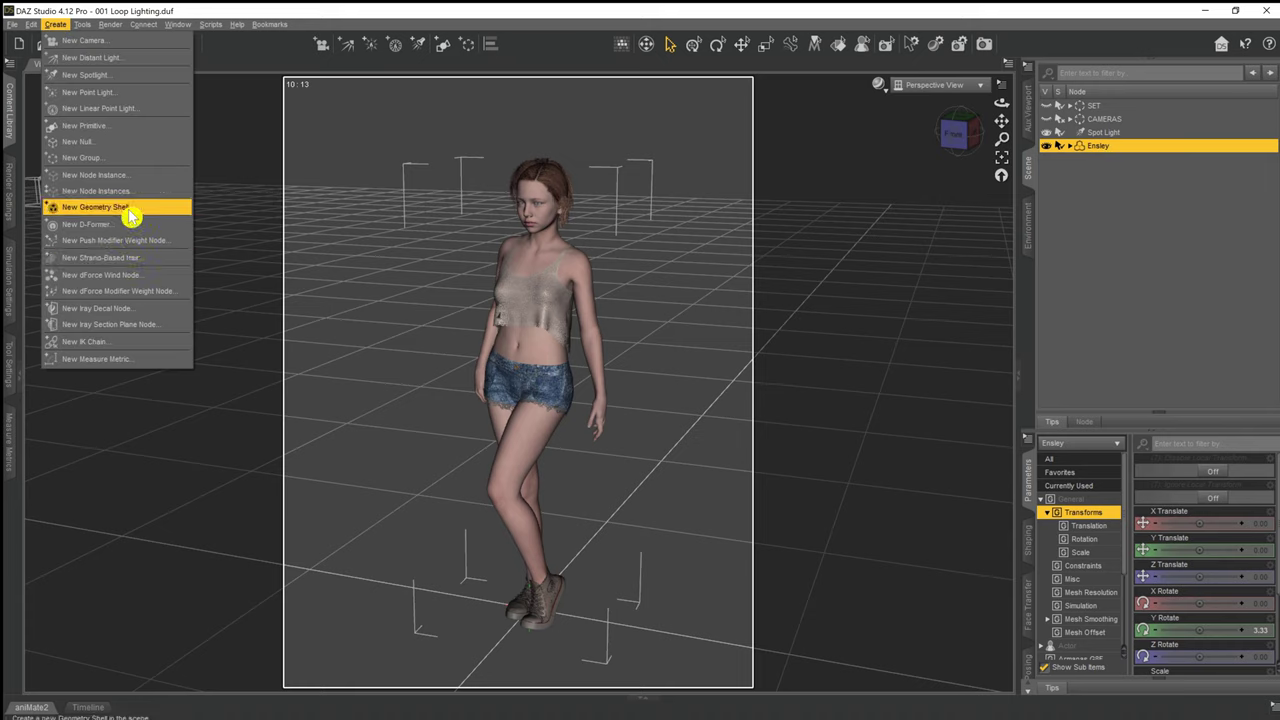
pyautogui.click(106, 145)
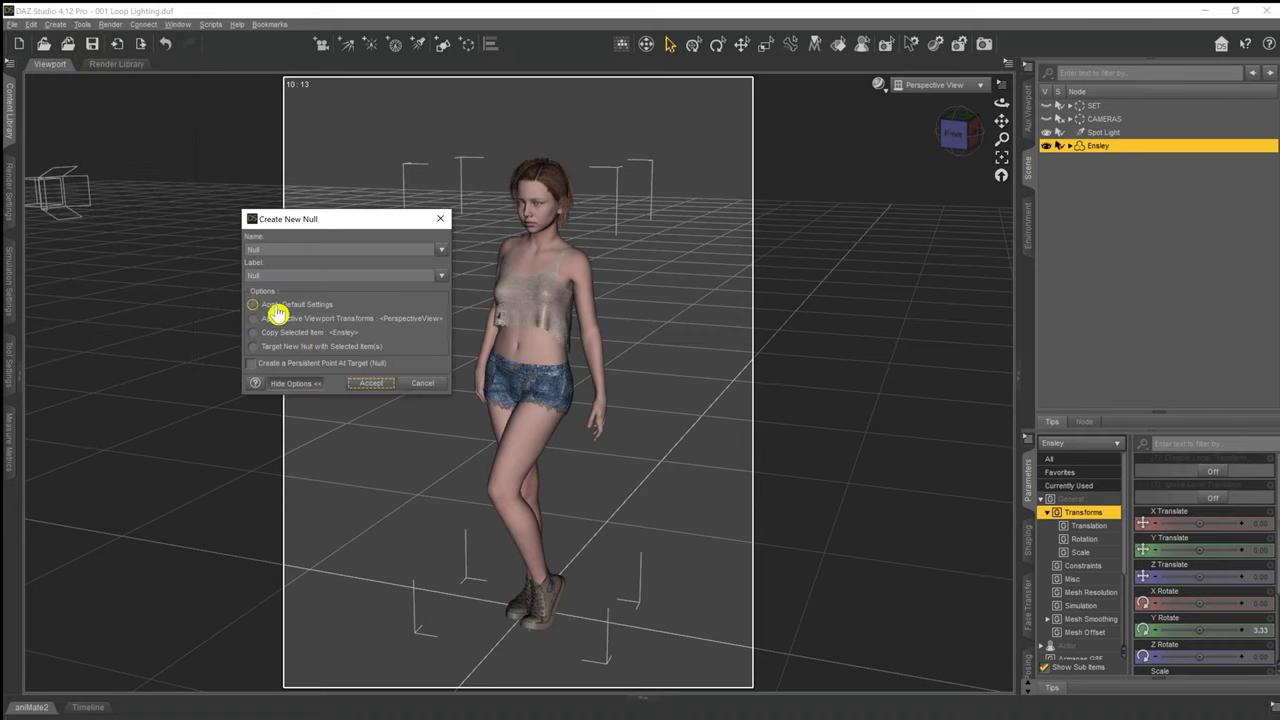
pyautogui.click(279, 312)
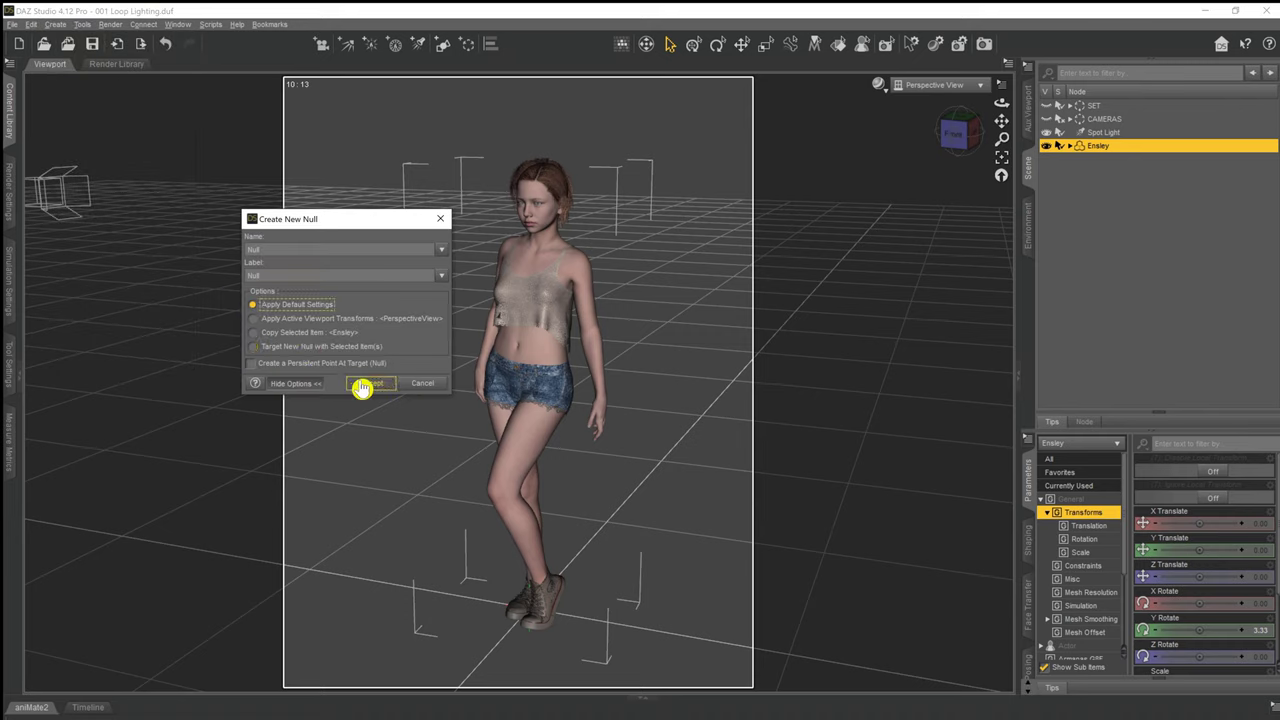
pyautogui.click(364, 385)
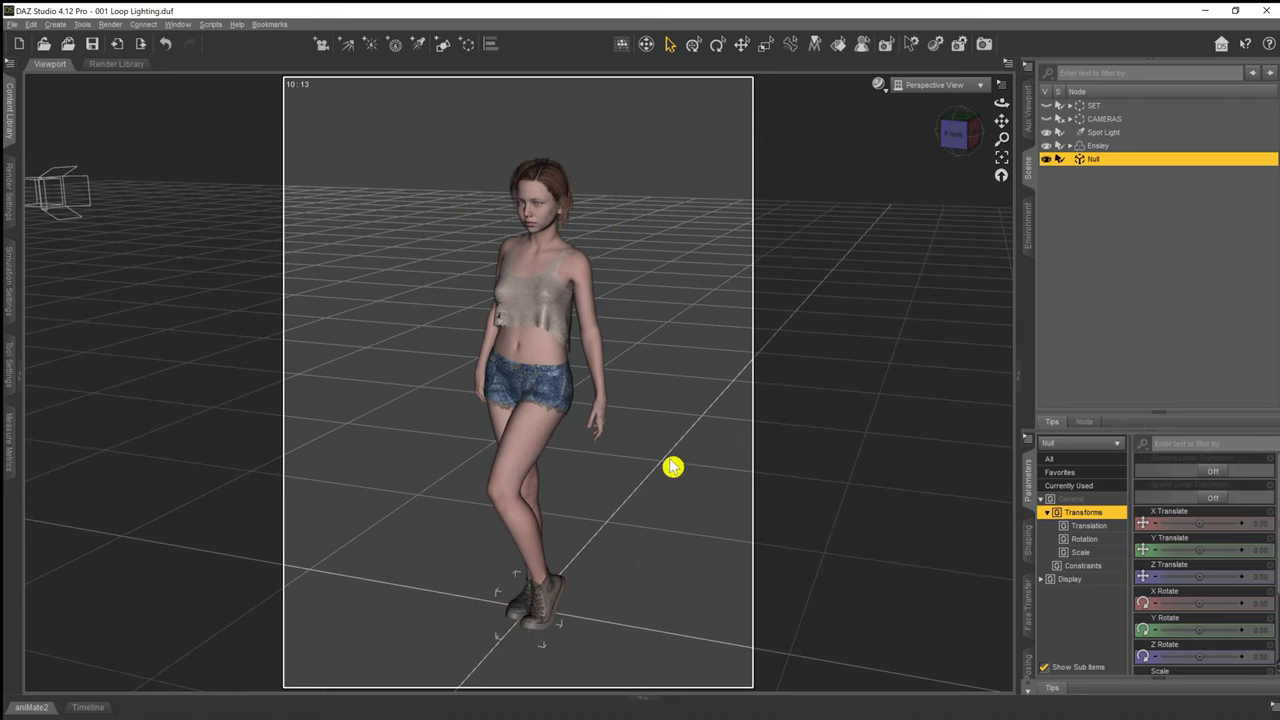
# - Look at the scene in Top View and parent the spot light to the null
pyautogui.click(940, 90)
pyautogui.click(925, 165)
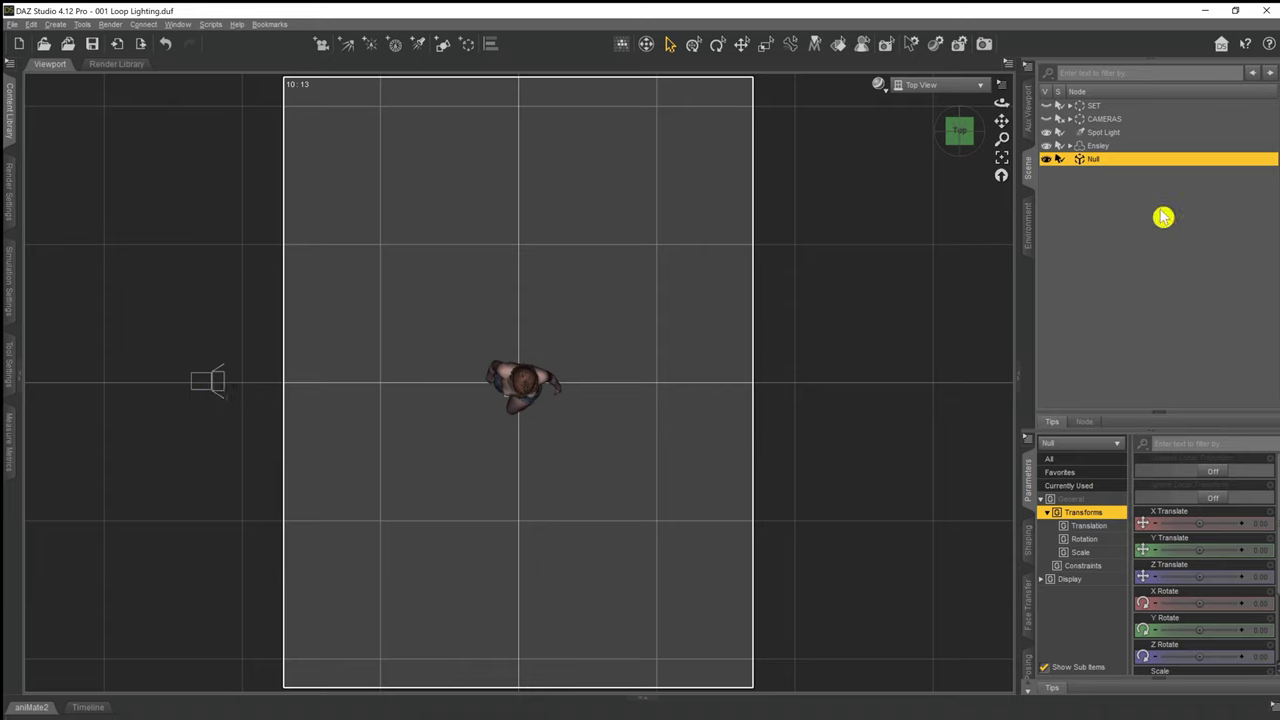
pyautogui.moveTo(1110, 137); pyautogui.dragTo(1108, 163)
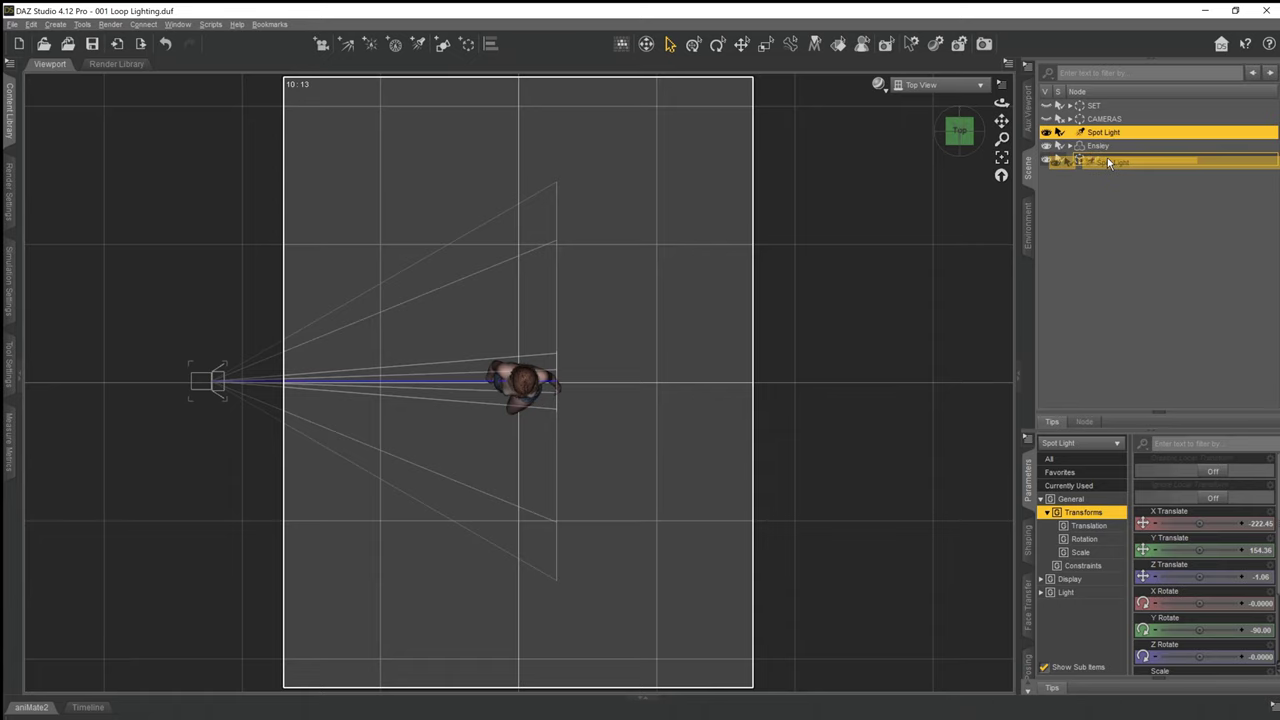
pyautogui.moveTo(1108, 163); pyautogui.dragTo(1108, 163)
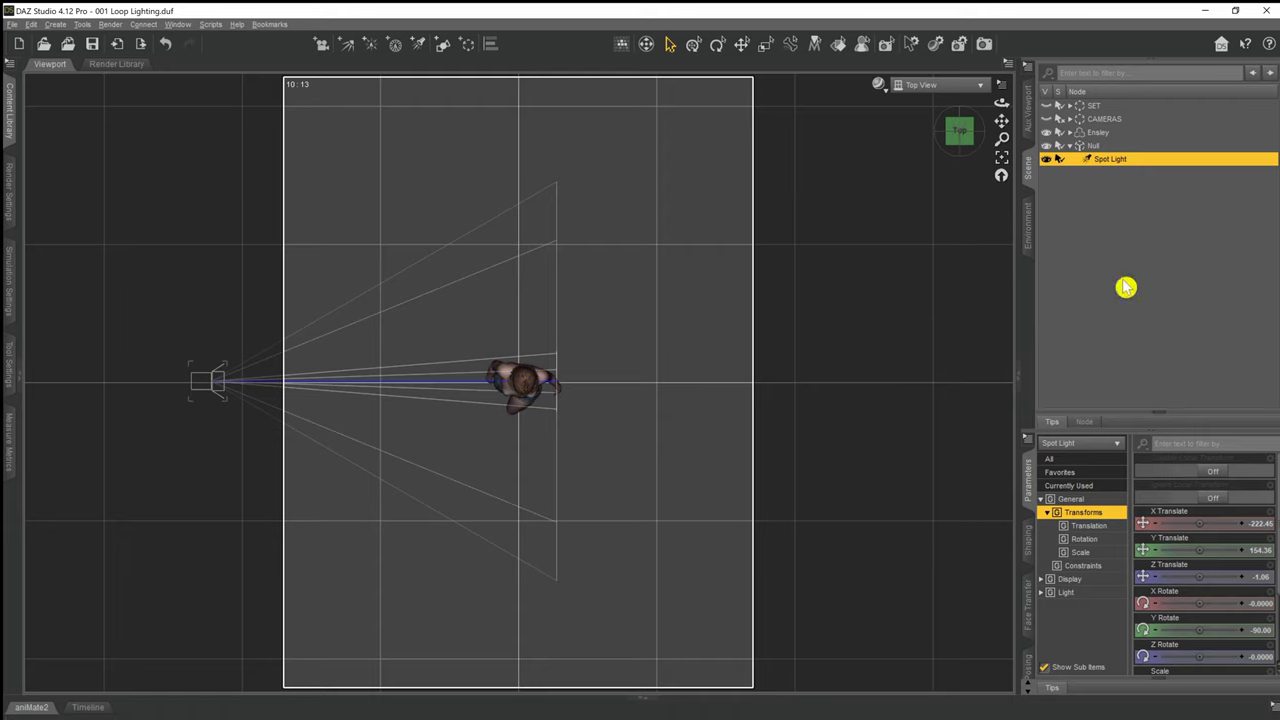
# - Try swinging the spot light around the figure by rotating the null about Y, and undo the rotation
pyautogui.click(1098, 147)
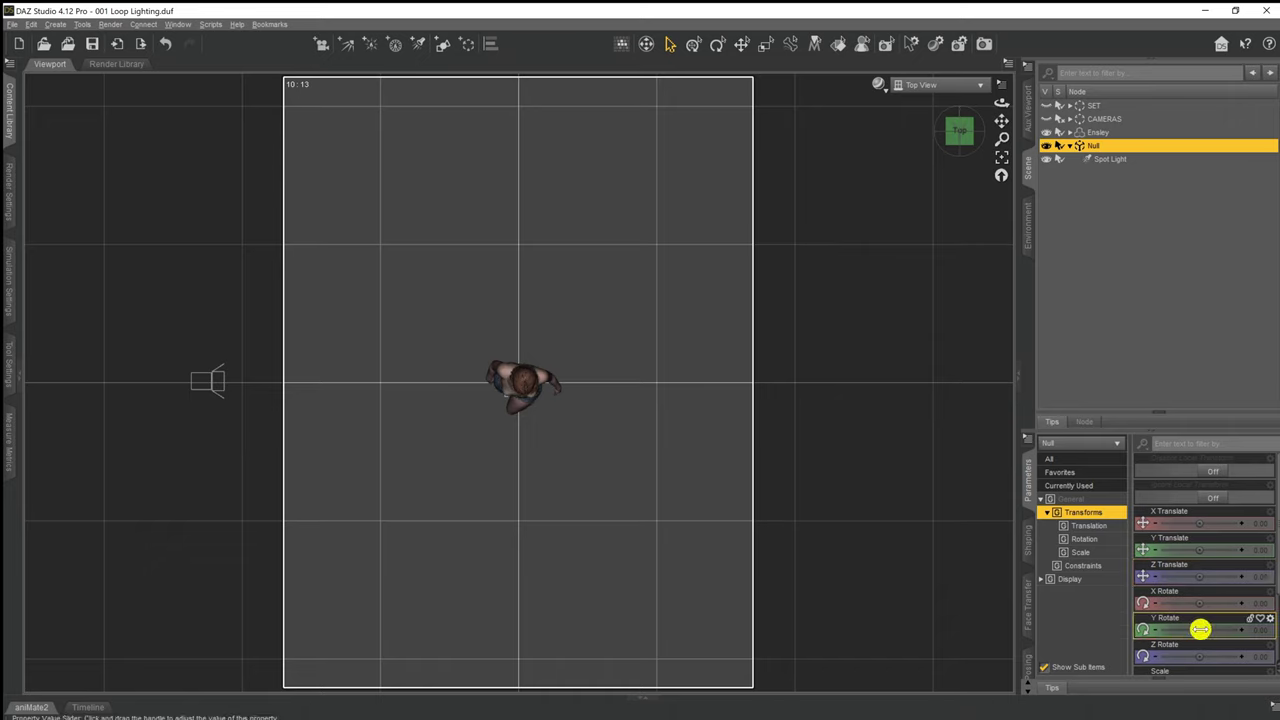
pyautogui.moveTo(1200, 628); pyautogui.dragTo(1227, 630)
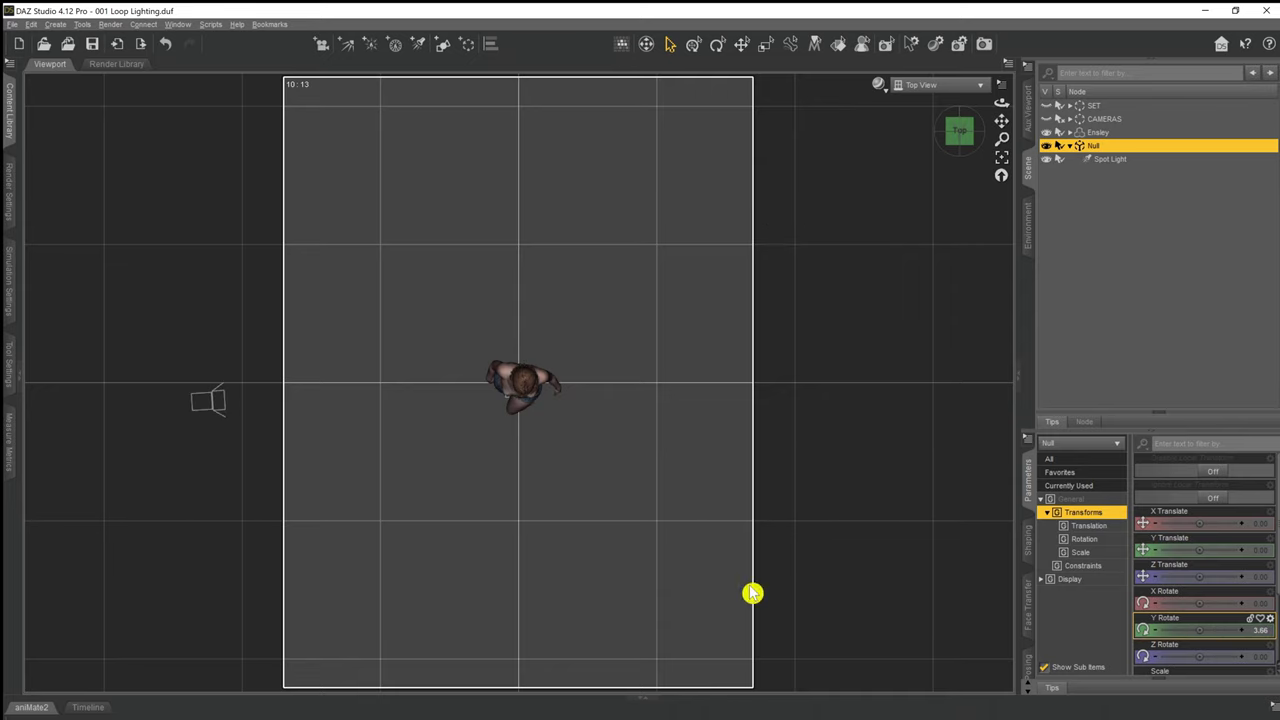
pyautogui.click(165, 43)
# - Try rotating the spot light itself about its own Y axis, and undo that rotation
pyautogui.click(1112, 160)
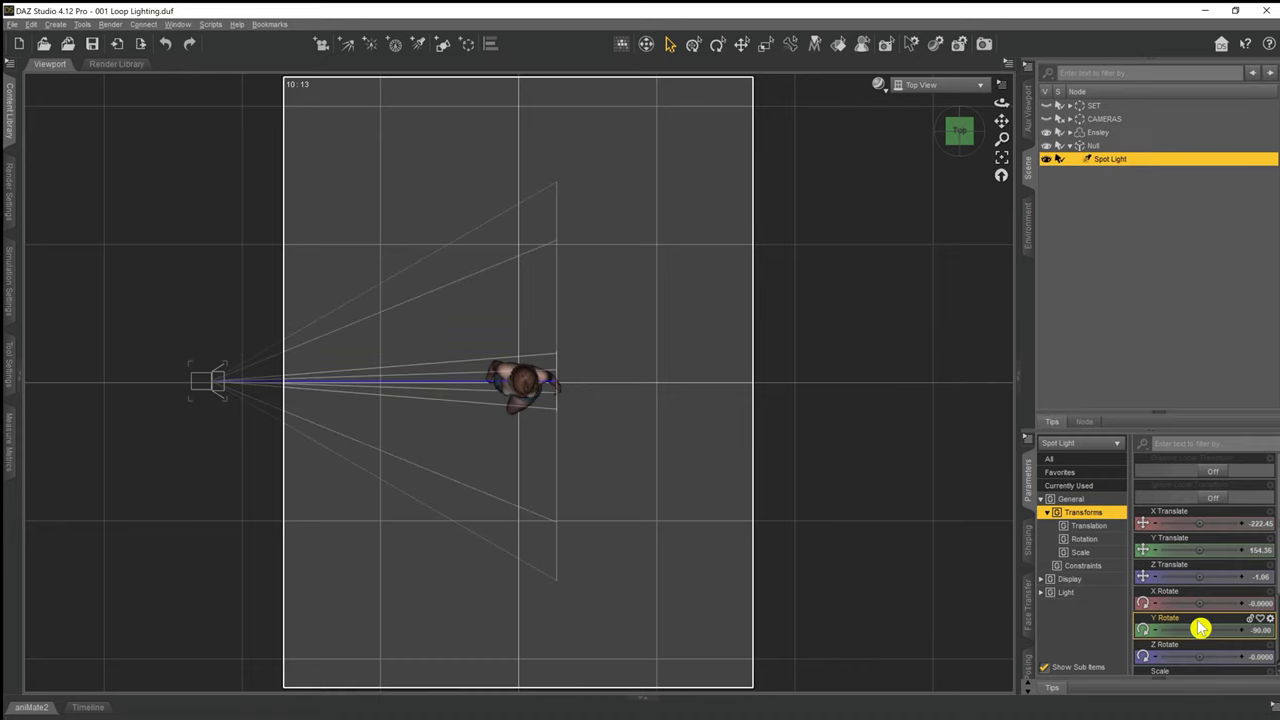
pyautogui.moveTo(1194, 634); pyautogui.dragTo(1194, 634)
pyautogui.click(165, 43)
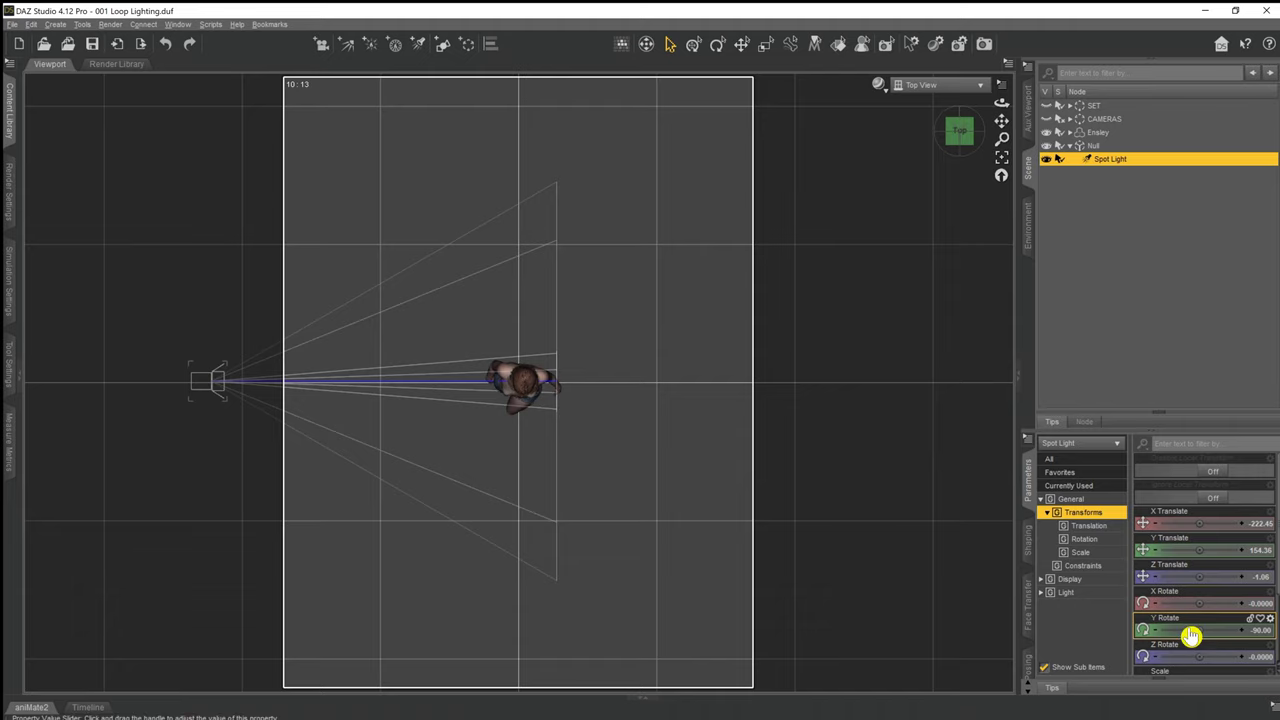
# - Select the null again, test a small Y rotation on it for comparison, and undo it
pyautogui.click(1110, 146)
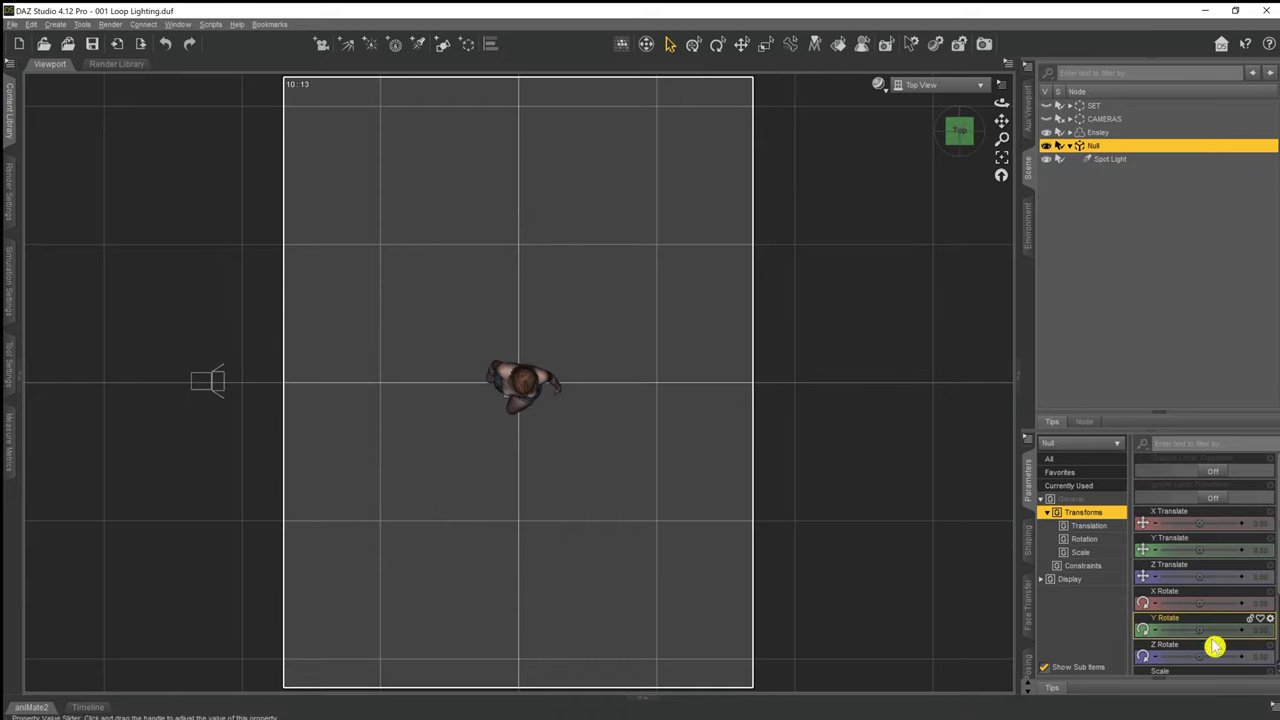
pyautogui.moveTo(1199, 630)
pyautogui.mouseDown()
pyautogui.moveTo(1228, 630)
pyautogui.moveTo(1210, 630)
pyautogui.mouseUp()
pyautogui.click(166, 43)
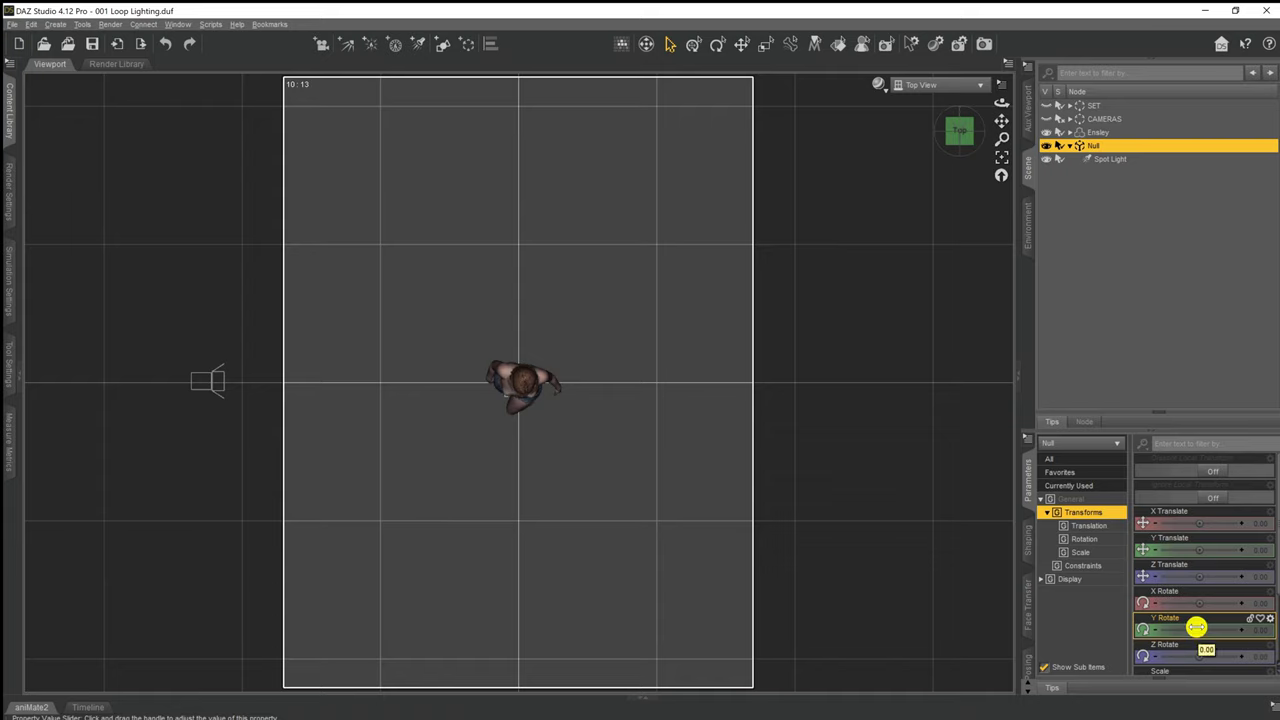
# - Rotate the null about Y to 30 degrees and increase the rotation to 45 degrees
pyautogui.moveTo(1200, 630); pyautogui.dragTo(1248, 631)
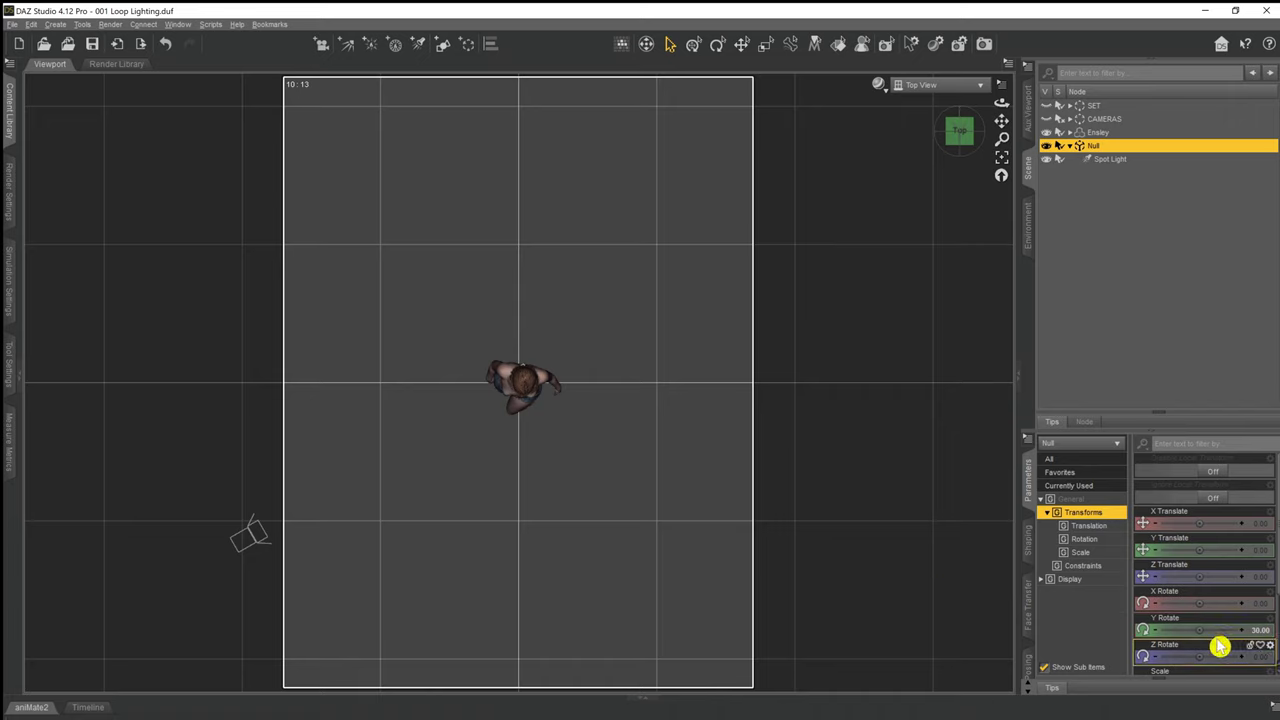
pyautogui.click(1258, 632)
pyautogui.write('45')
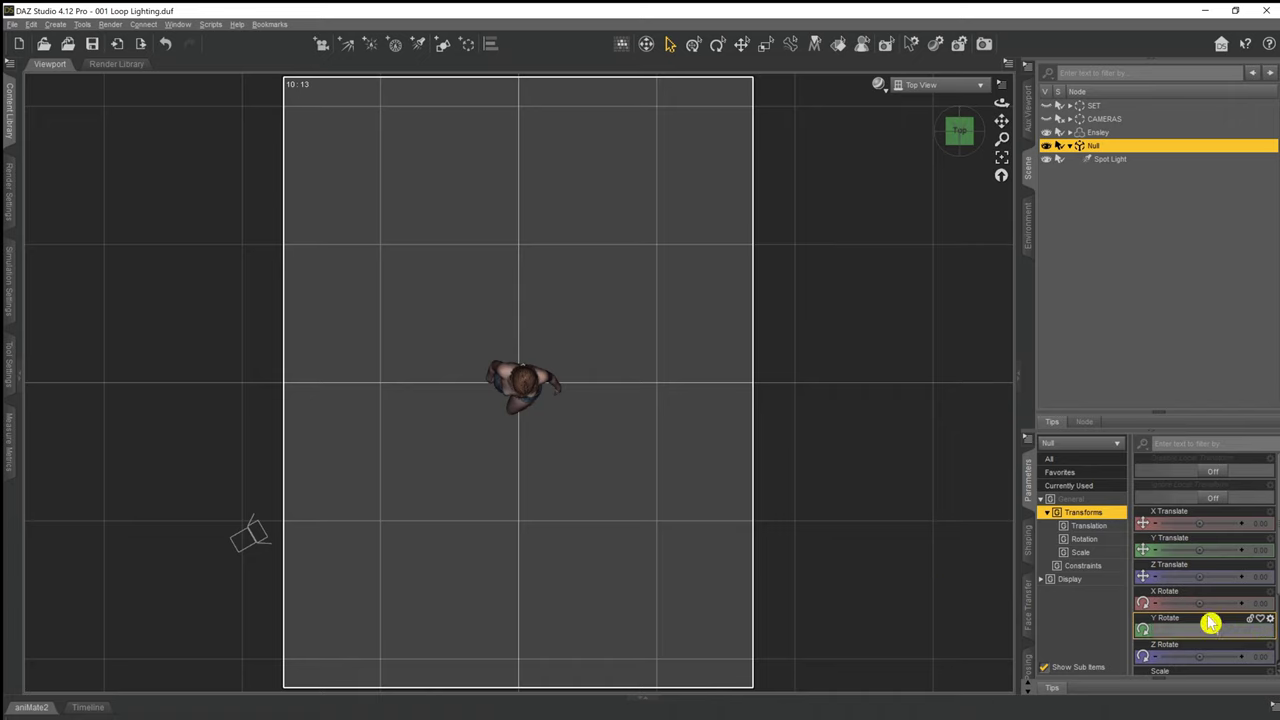
pyautogui.press('Return')
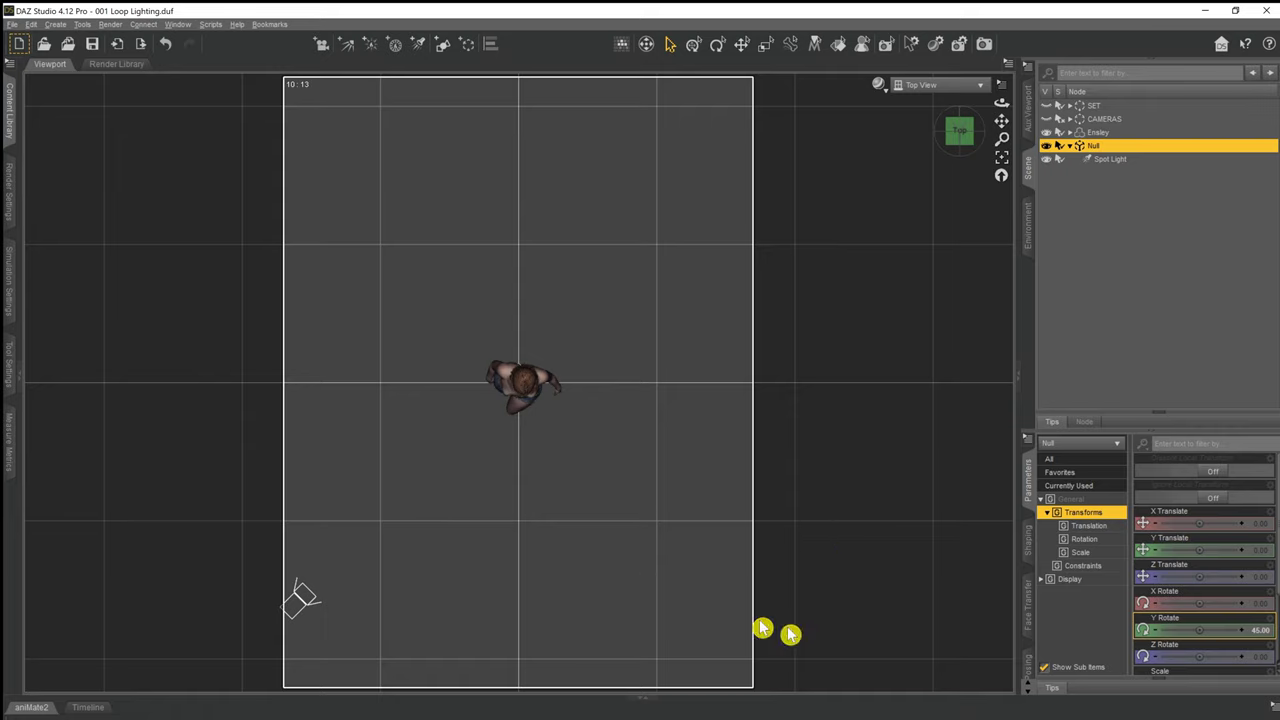
# - Set the null's Y rotation to 30 degrees
pyautogui.click(1261, 636)
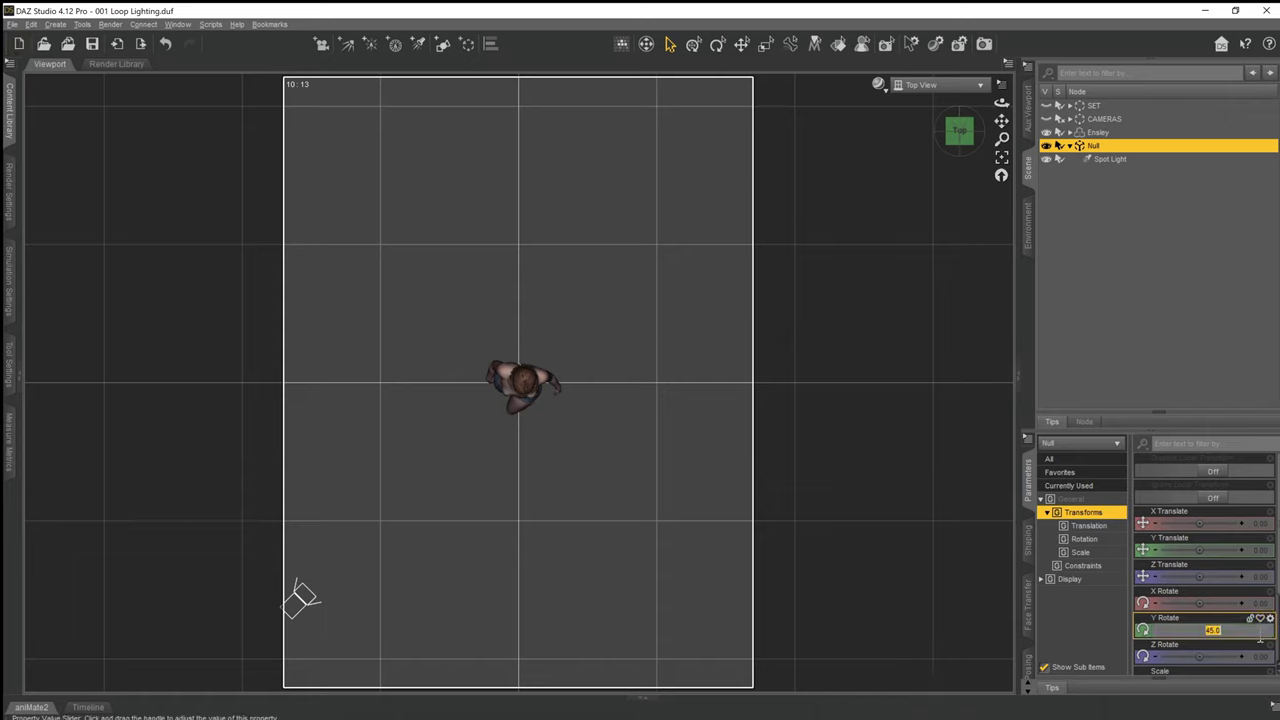
pyautogui.write('30')
pyautogui.press('Return')
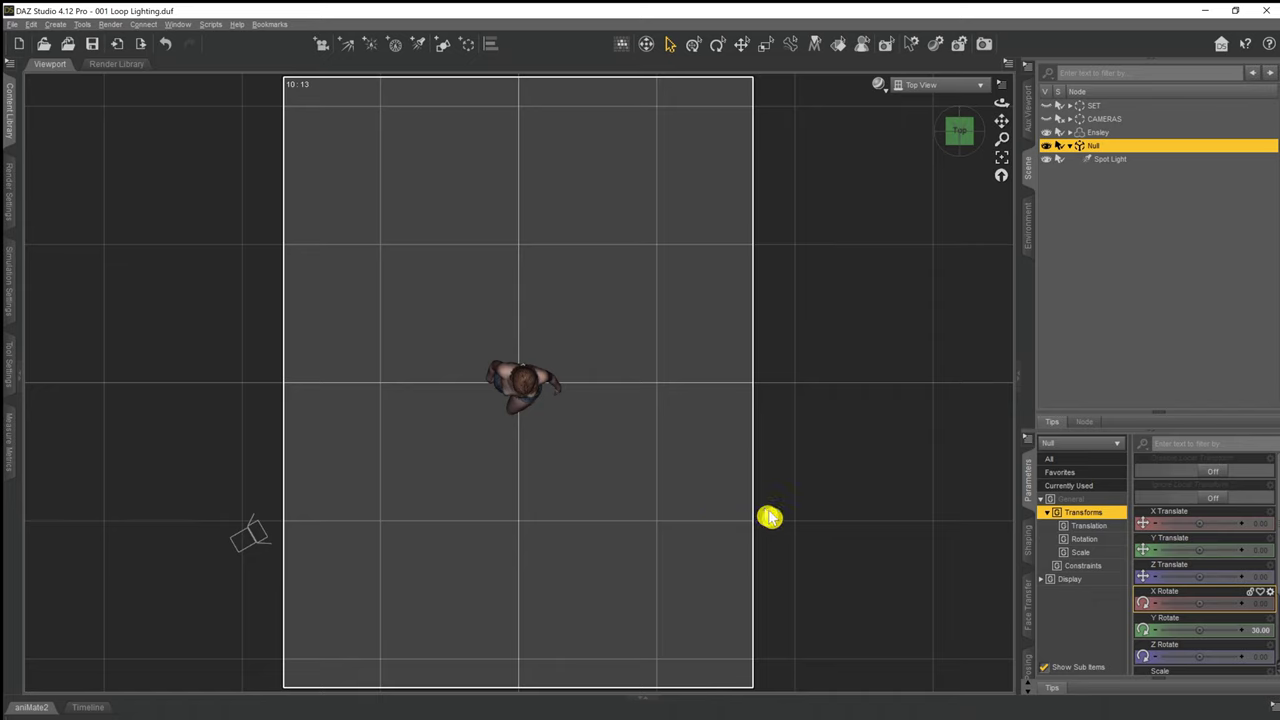
# - Through the LongShot_Face camera, try twisting the figure's head to 22, then undo the twist and deselect the head
pyautogui.hotkey('ctrl', 'z')
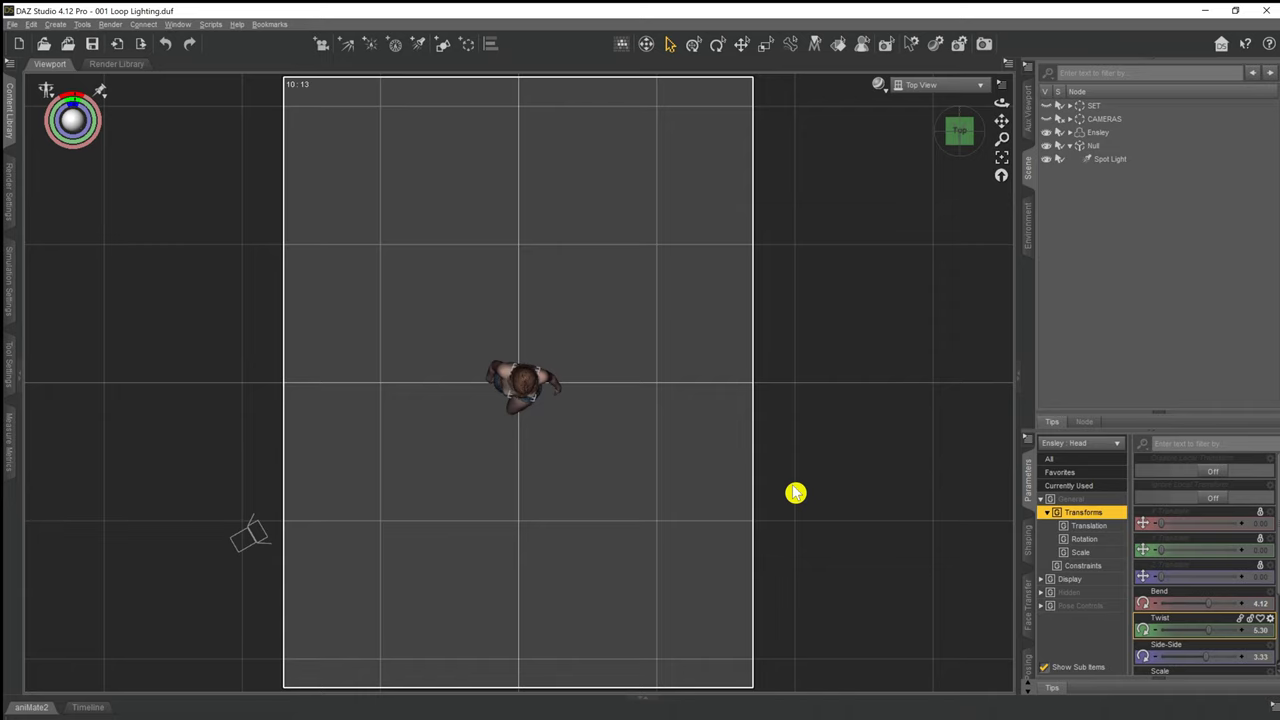
pyautogui.click(934, 87)
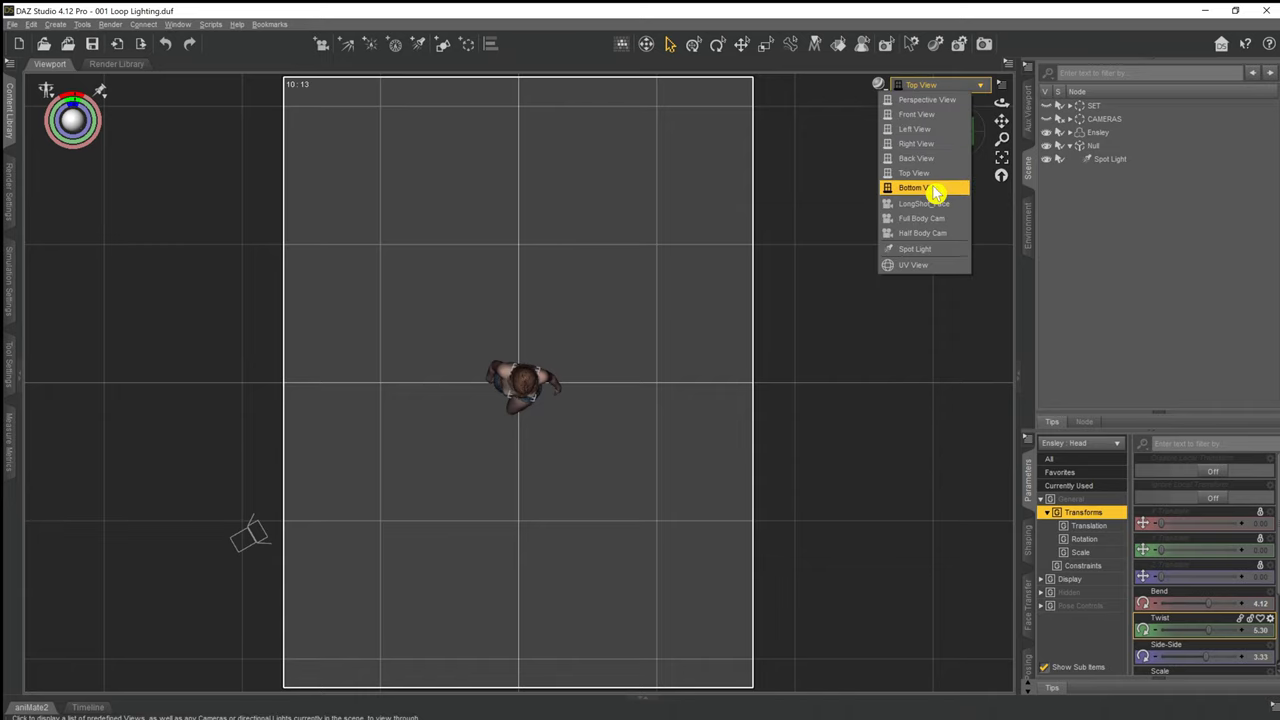
pyautogui.click(921, 203)
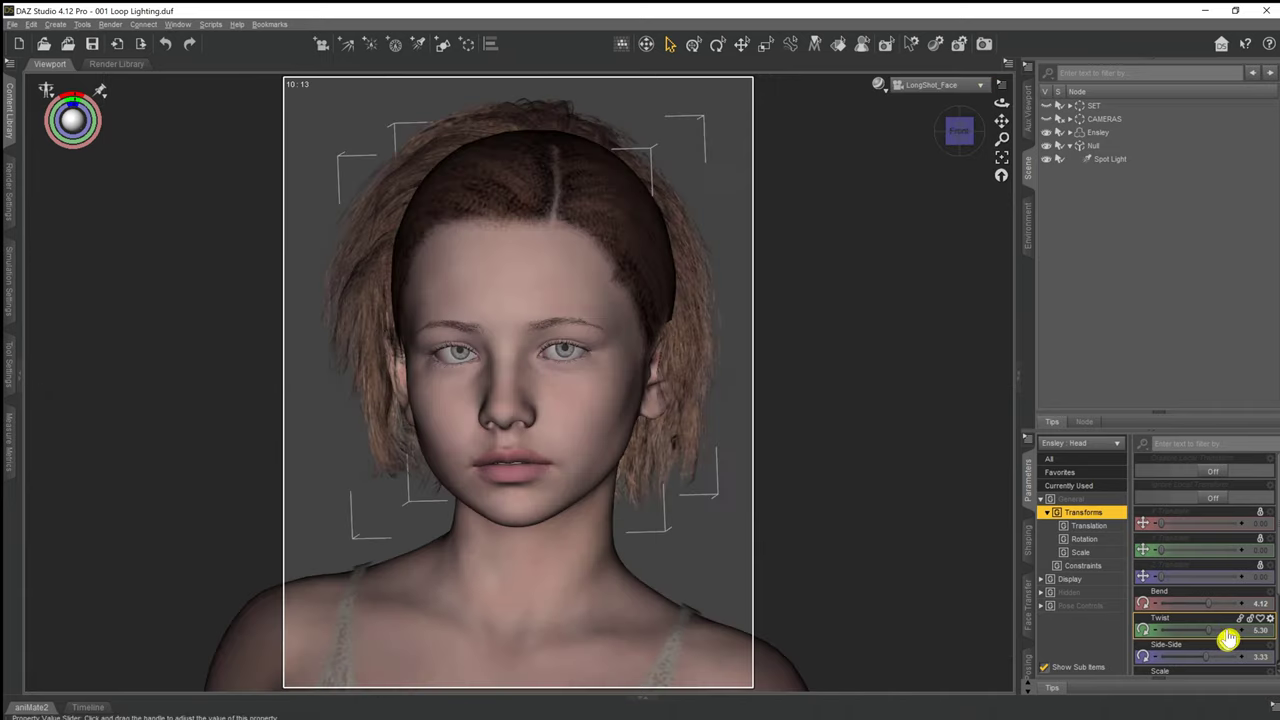
pyautogui.click(600, 275)
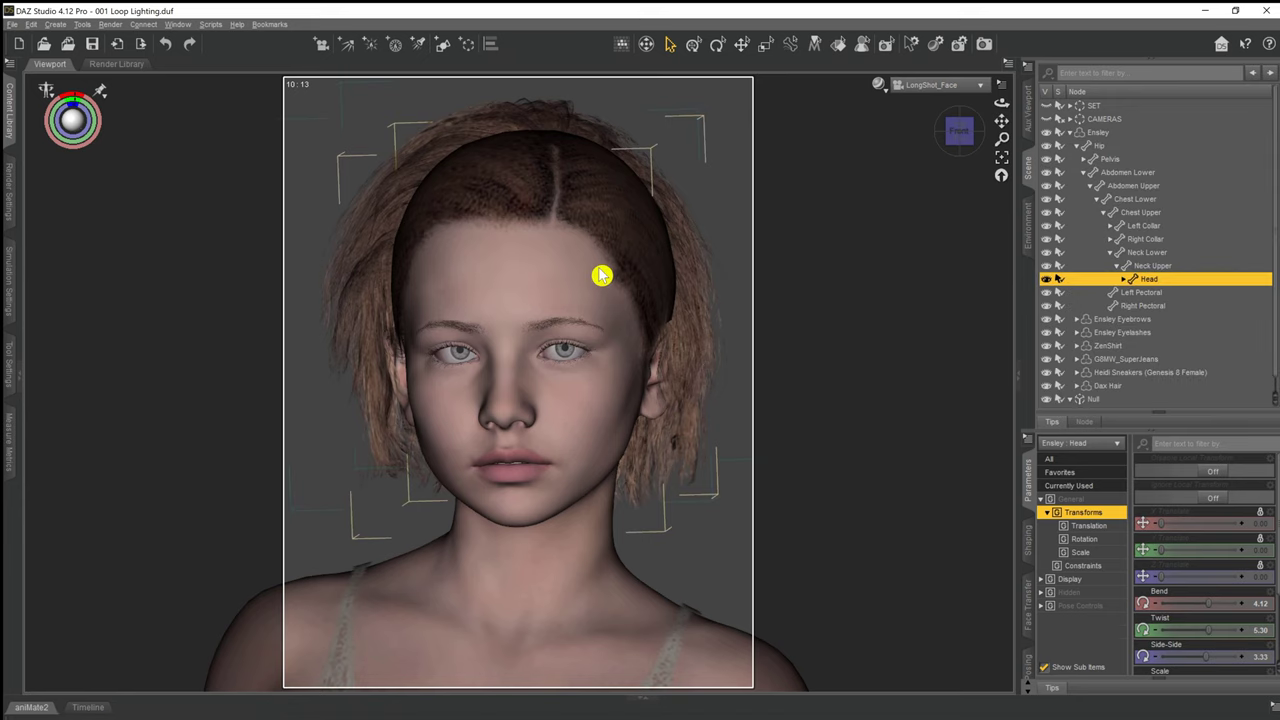
pyautogui.moveTo(1223, 630); pyautogui.dragTo(1275, 627)
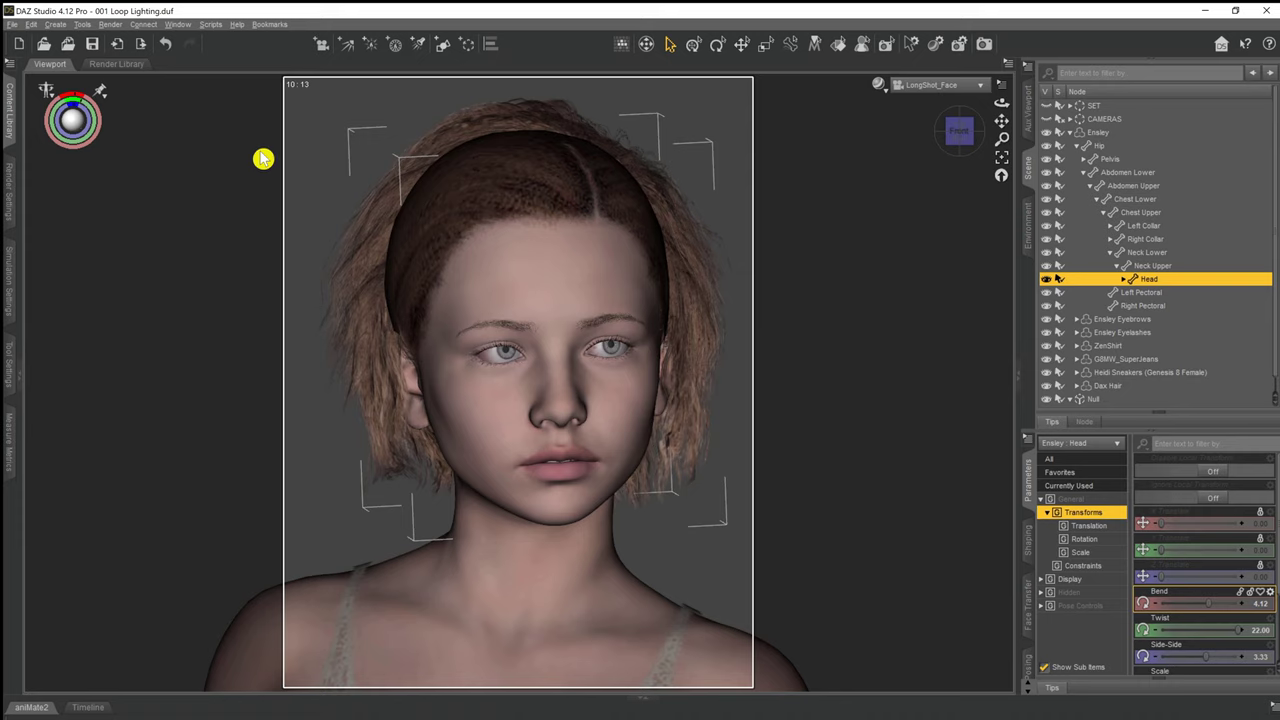
pyautogui.click(166, 44)
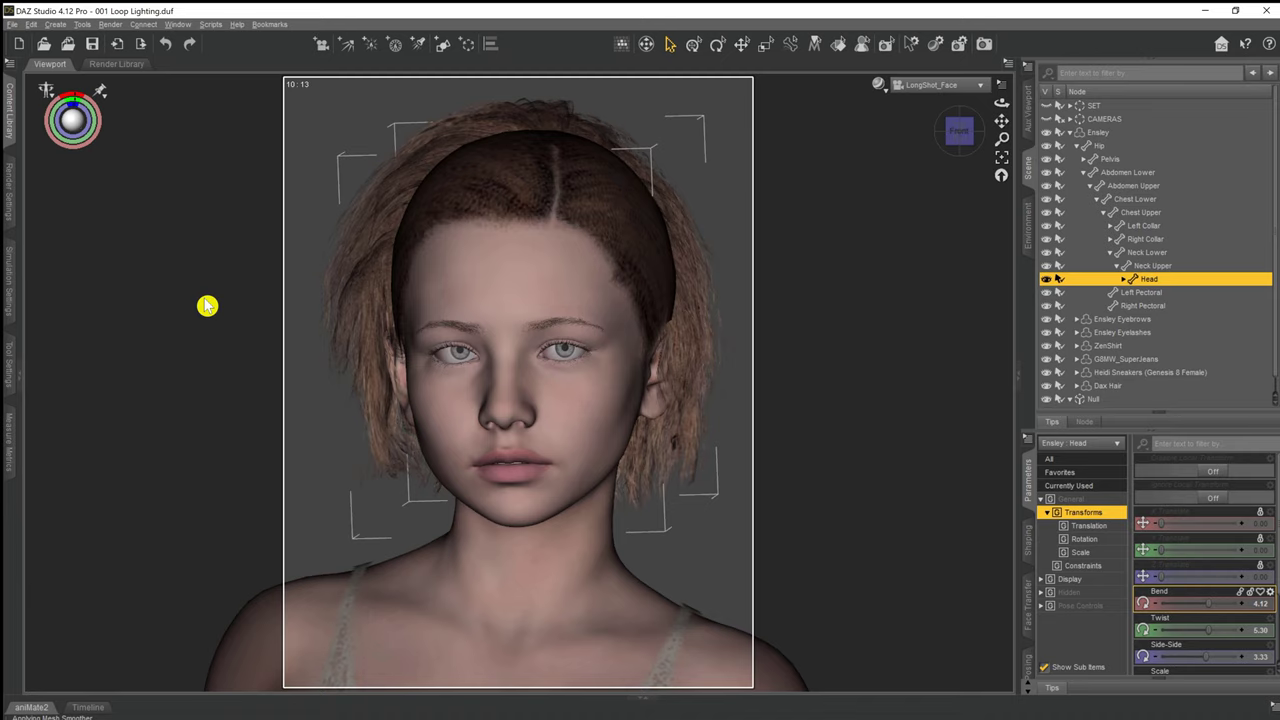
pyautogui.click(207, 305)
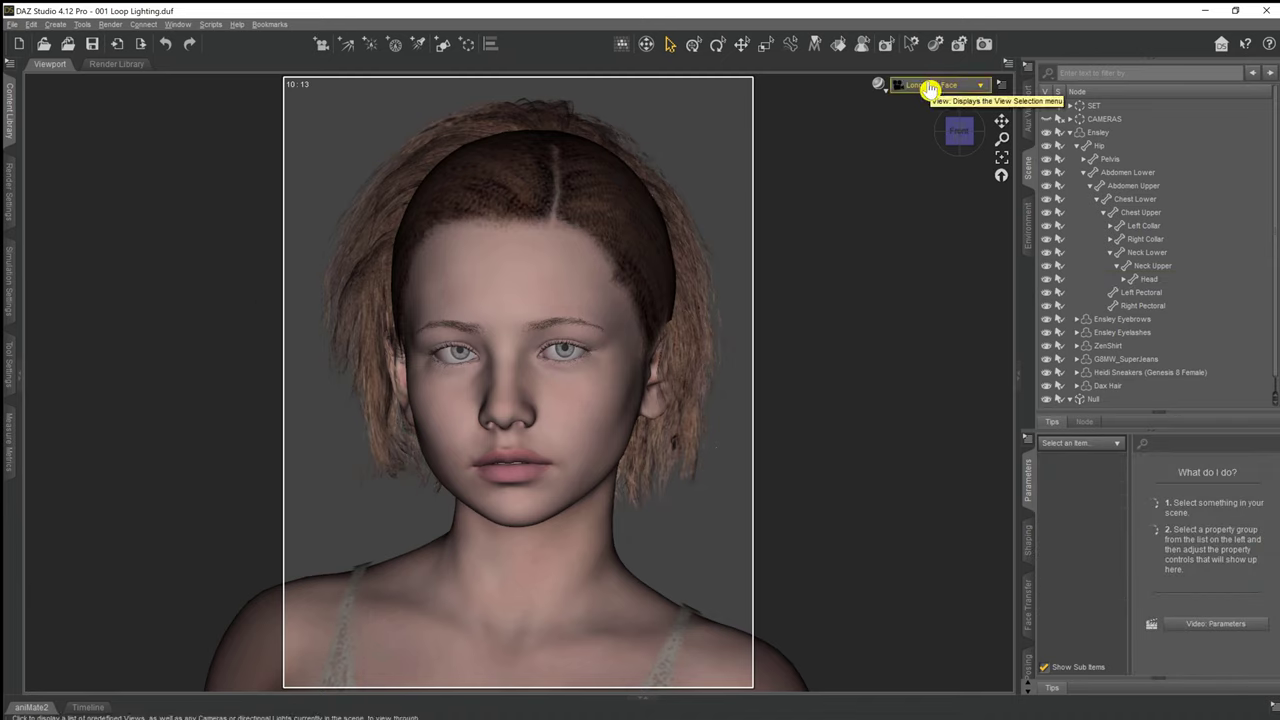
# - In Front View, raise the spot light above the figure's head to a Y translation of about 182
pyautogui.click(930, 88)
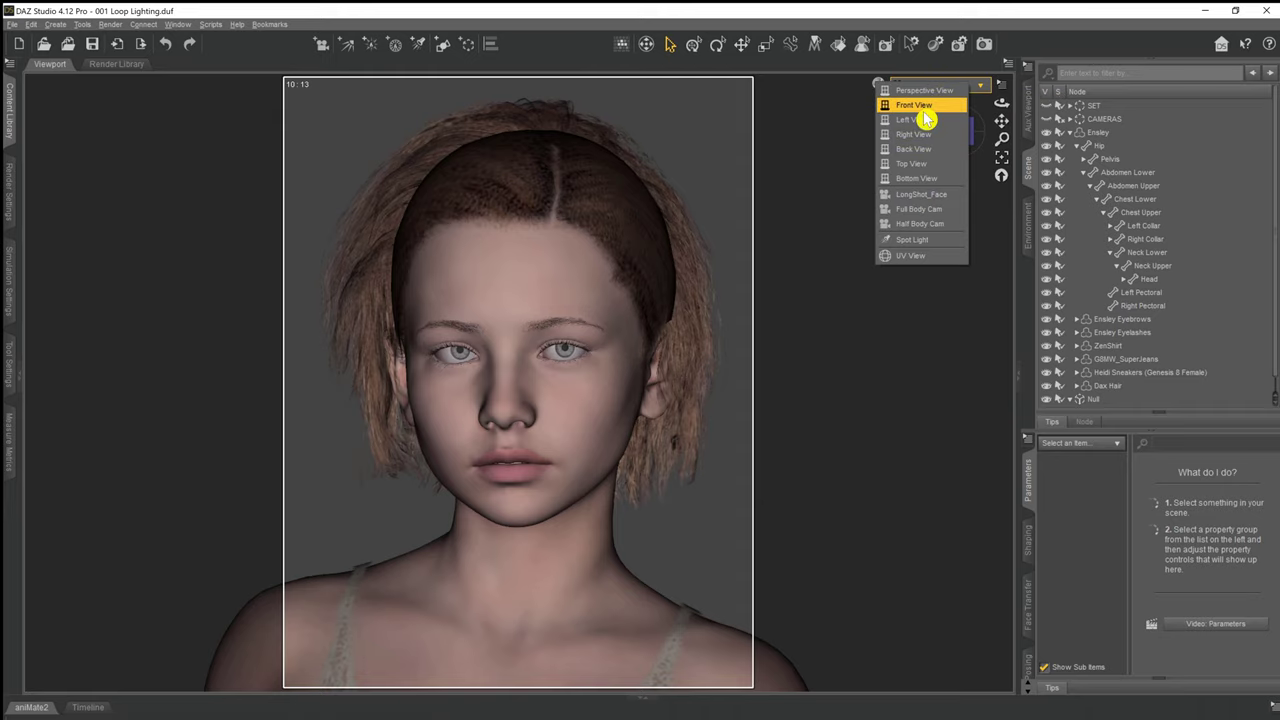
pyautogui.click(922, 107)
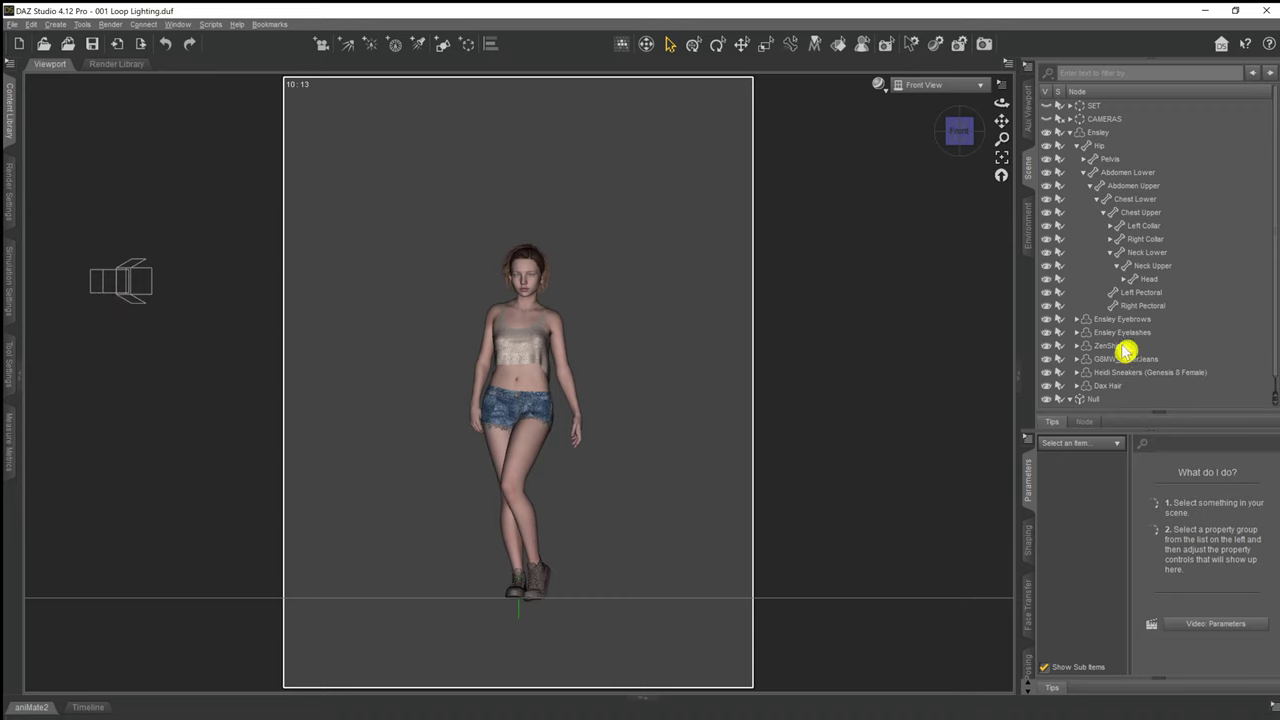
pyautogui.scroll(-1, 1120, 370)
pyautogui.click(1120, 400)
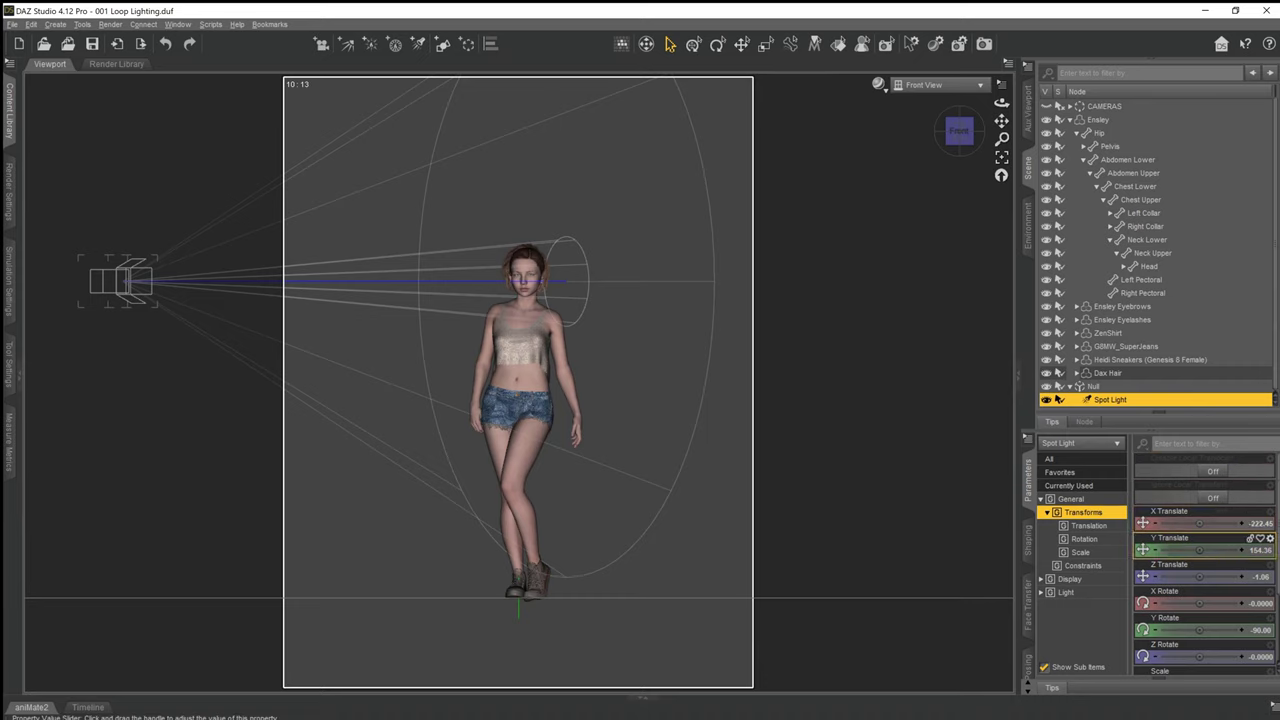
pyautogui.moveTo(1200, 549); pyautogui.dragTo(1252, 549)
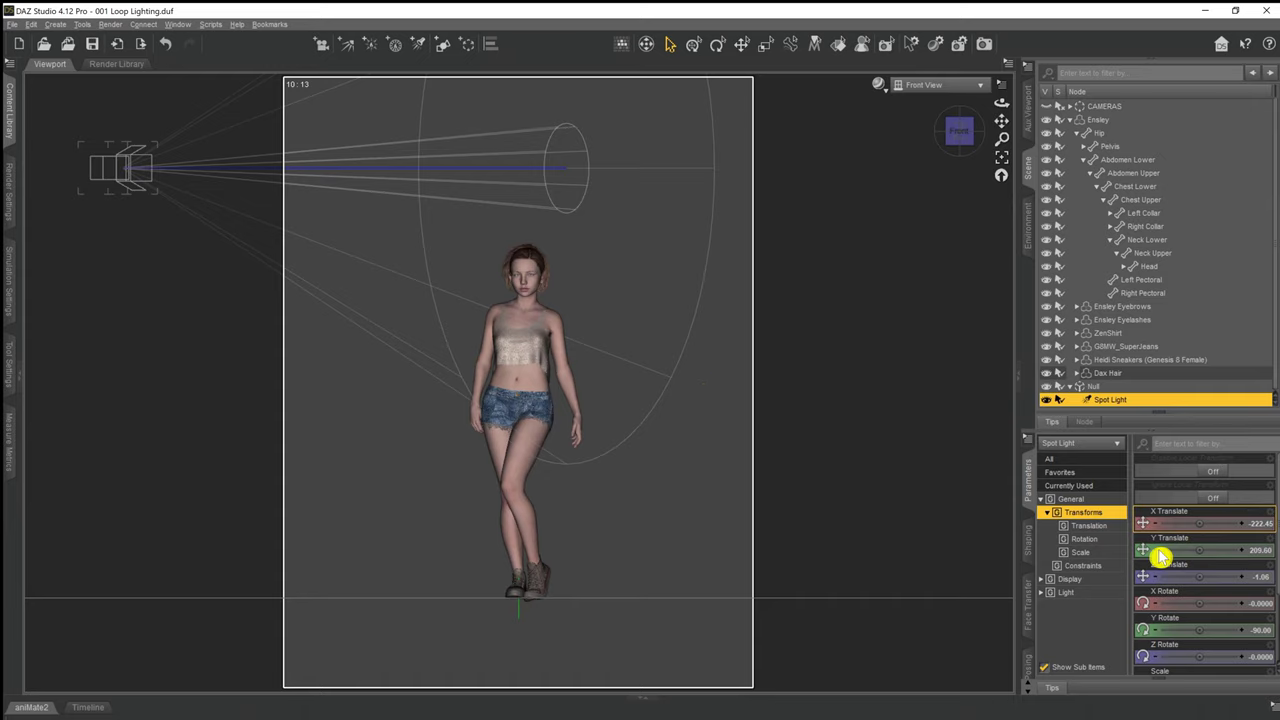
pyautogui.moveTo(1205, 550)
pyautogui.mouseDown()
pyautogui.moveTo(1170, 550)
pyautogui.moveTo(1183, 545)
pyautogui.mouseUp()
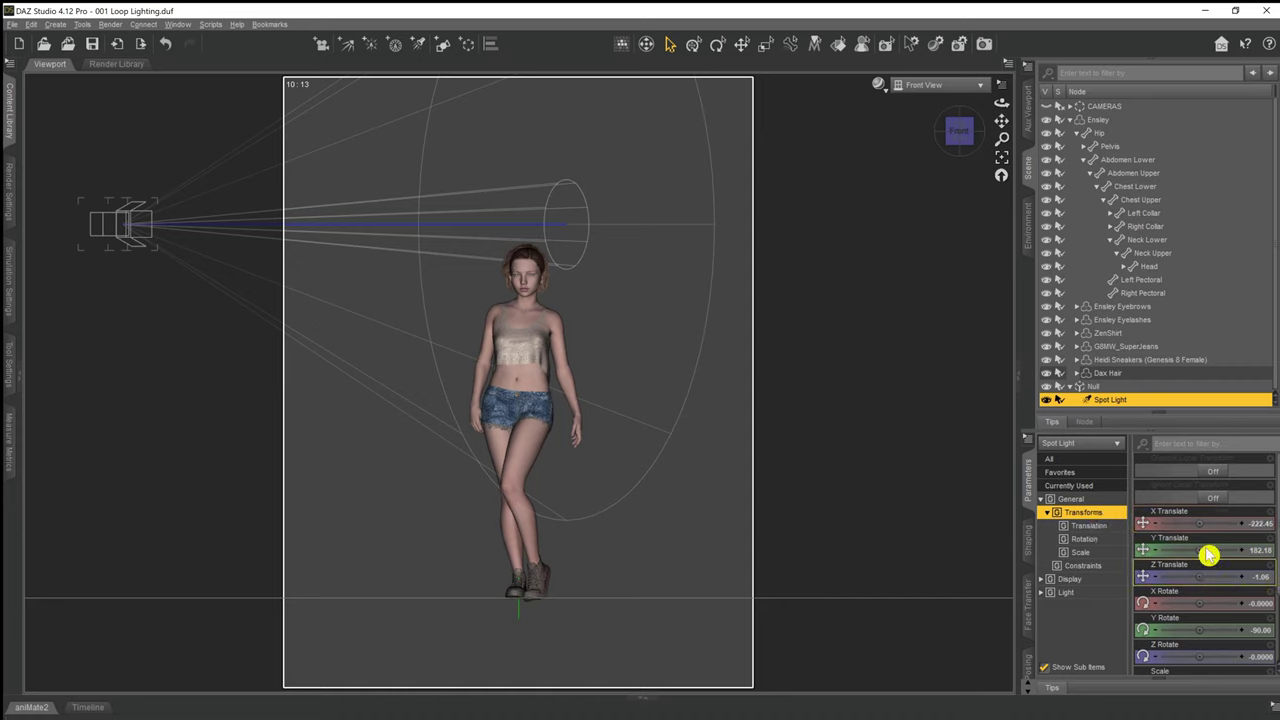
# - Raise the spot light to a Y translation of about 205 and tilt it down toward the face with an X rotation of about -11.24
pyautogui.moveTo(1208, 556); pyautogui.dragTo(1180, 551)
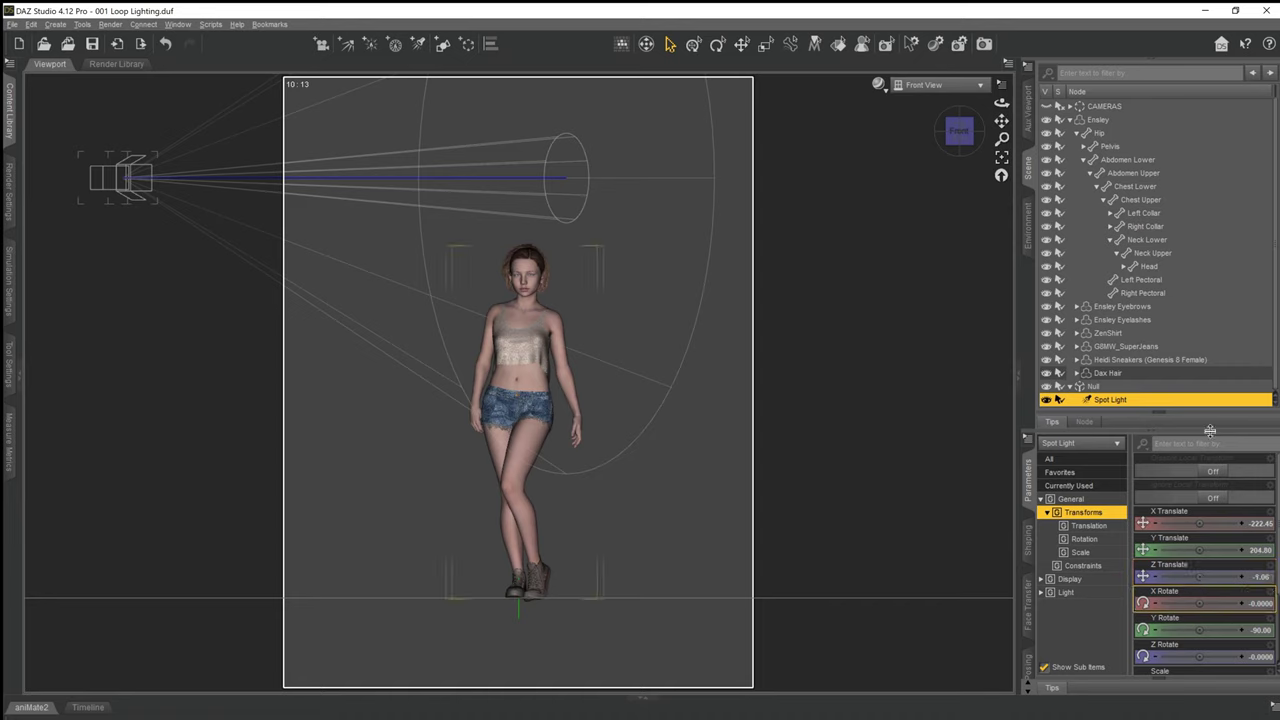
pyautogui.moveTo(1209, 606); pyautogui.dragTo(1162, 606)
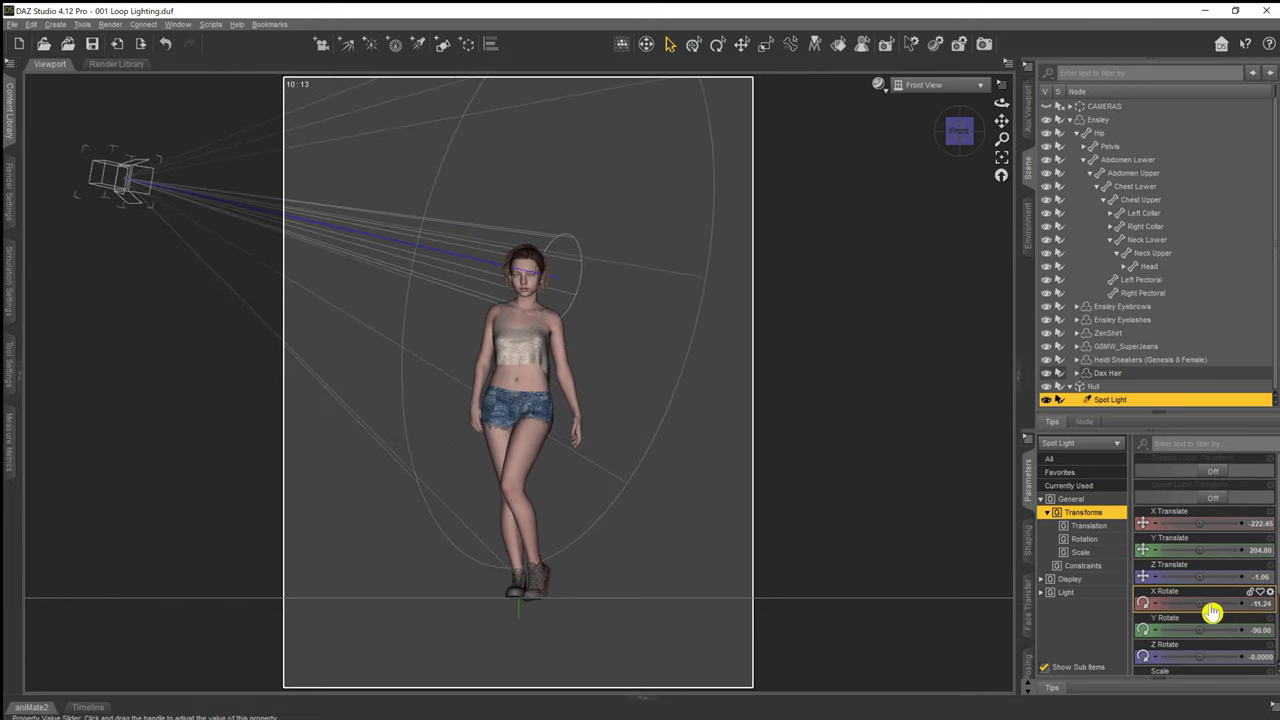
# - Check the light's aim by looking through the Spot Light view, and return to the LongShot_Face camera
pyautogui.click(948, 94)
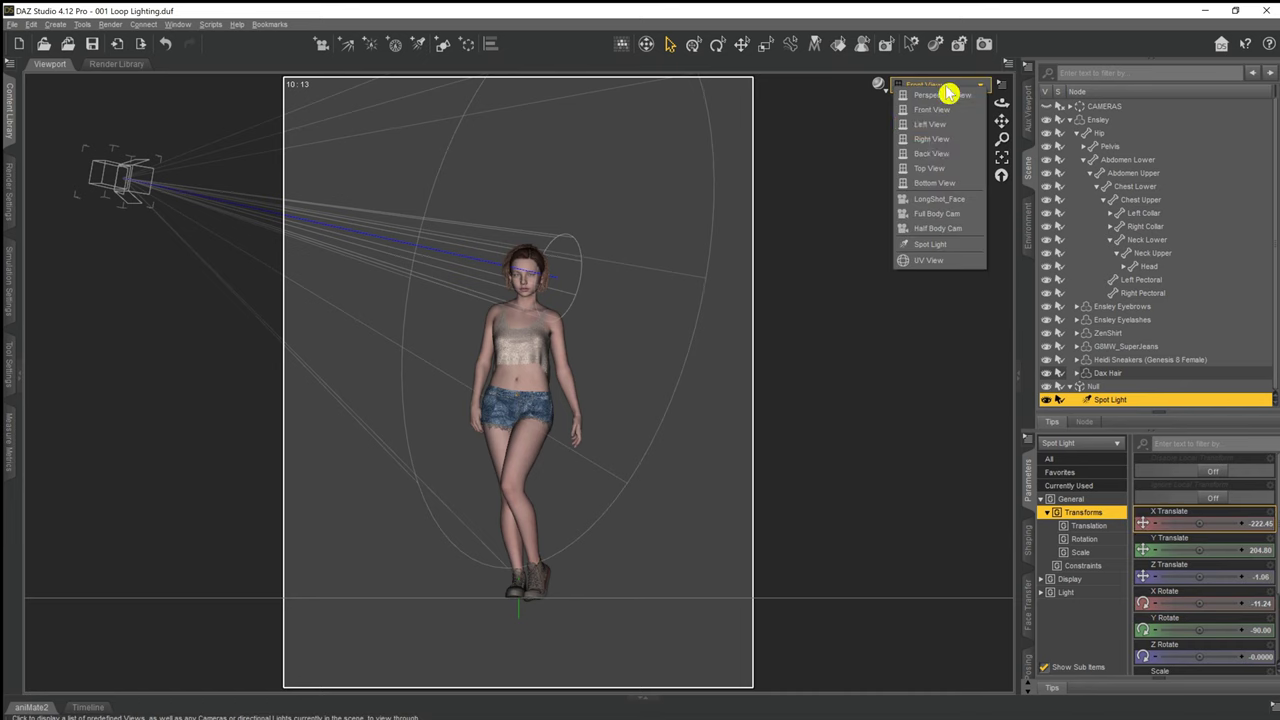
pyautogui.click(929, 245)
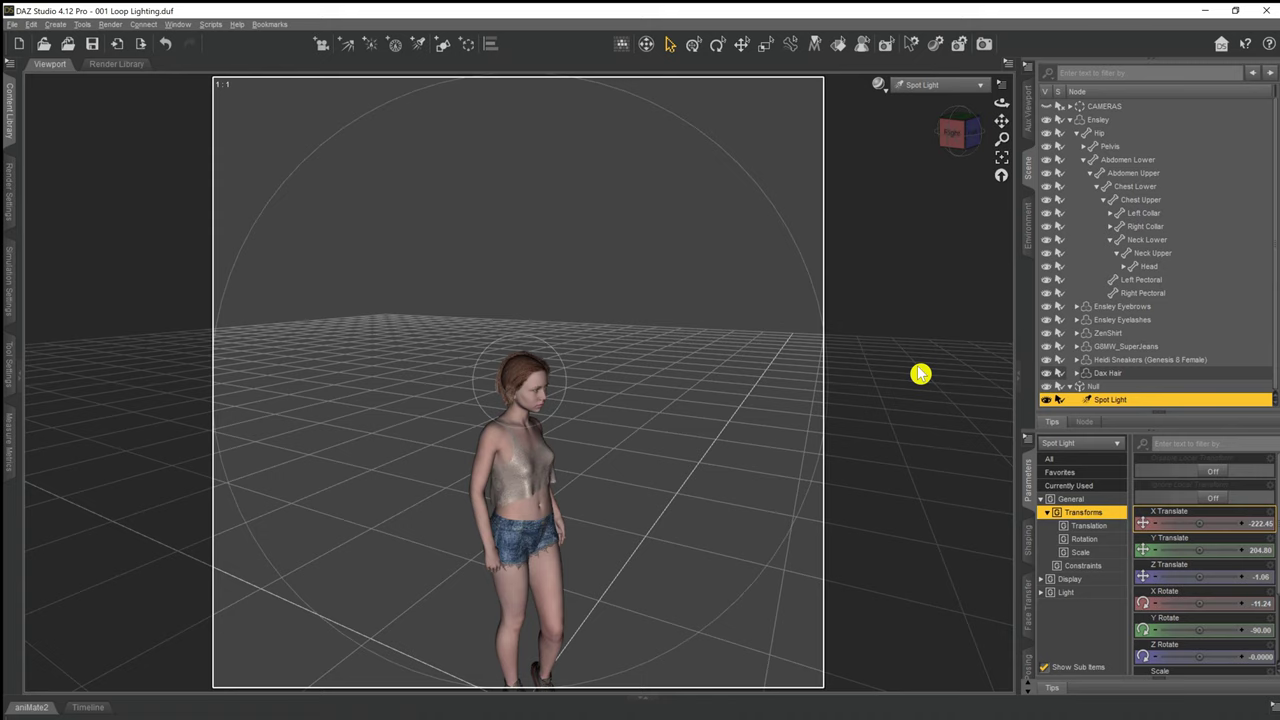
pyautogui.click(933, 88)
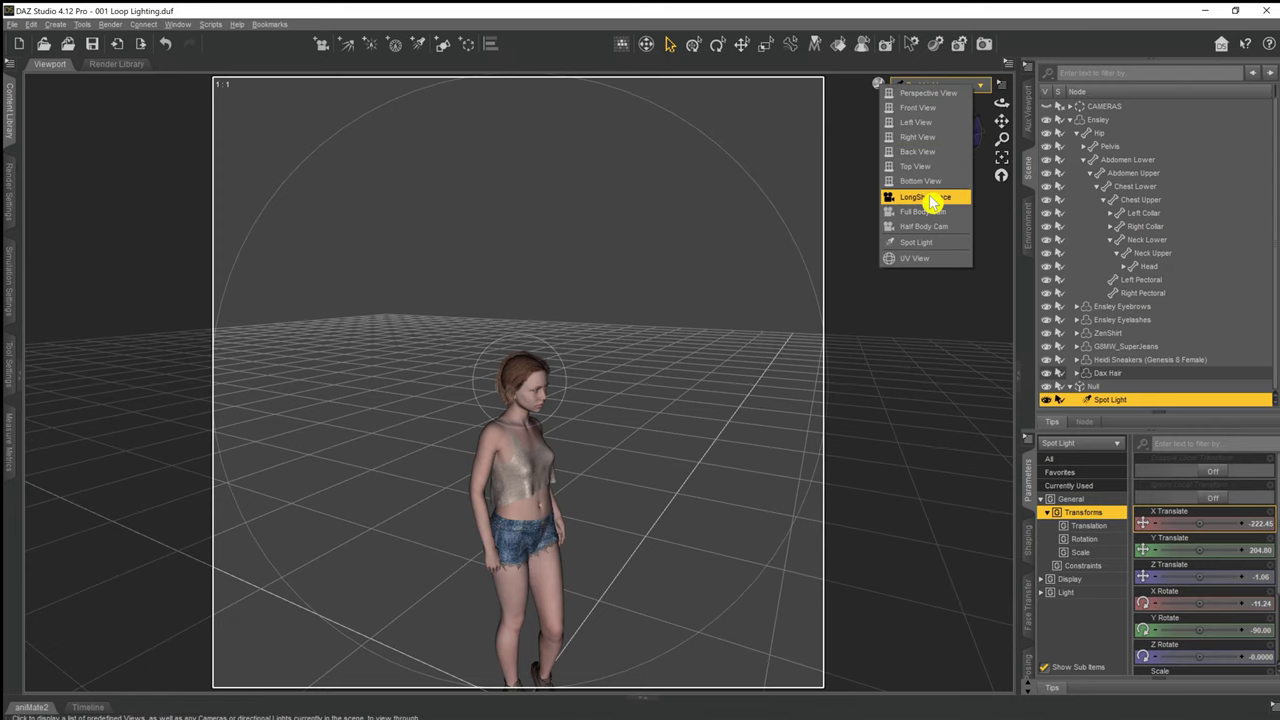
pyautogui.click(933, 199)
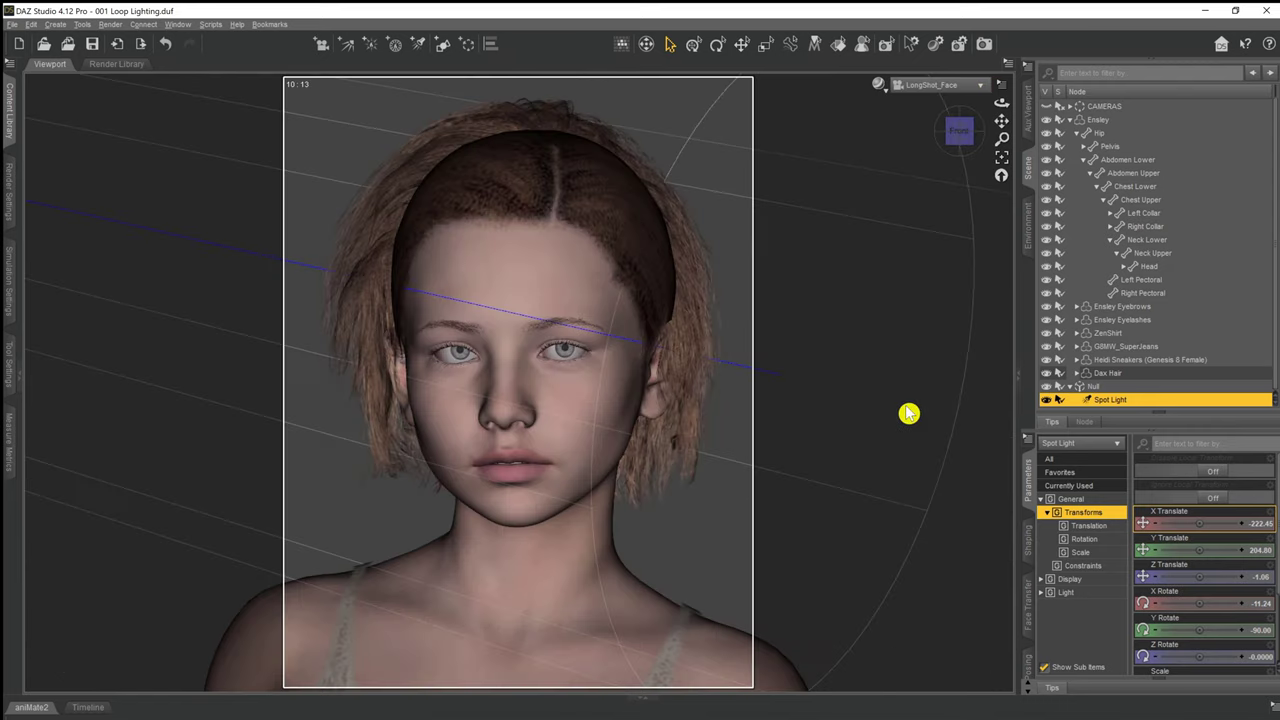